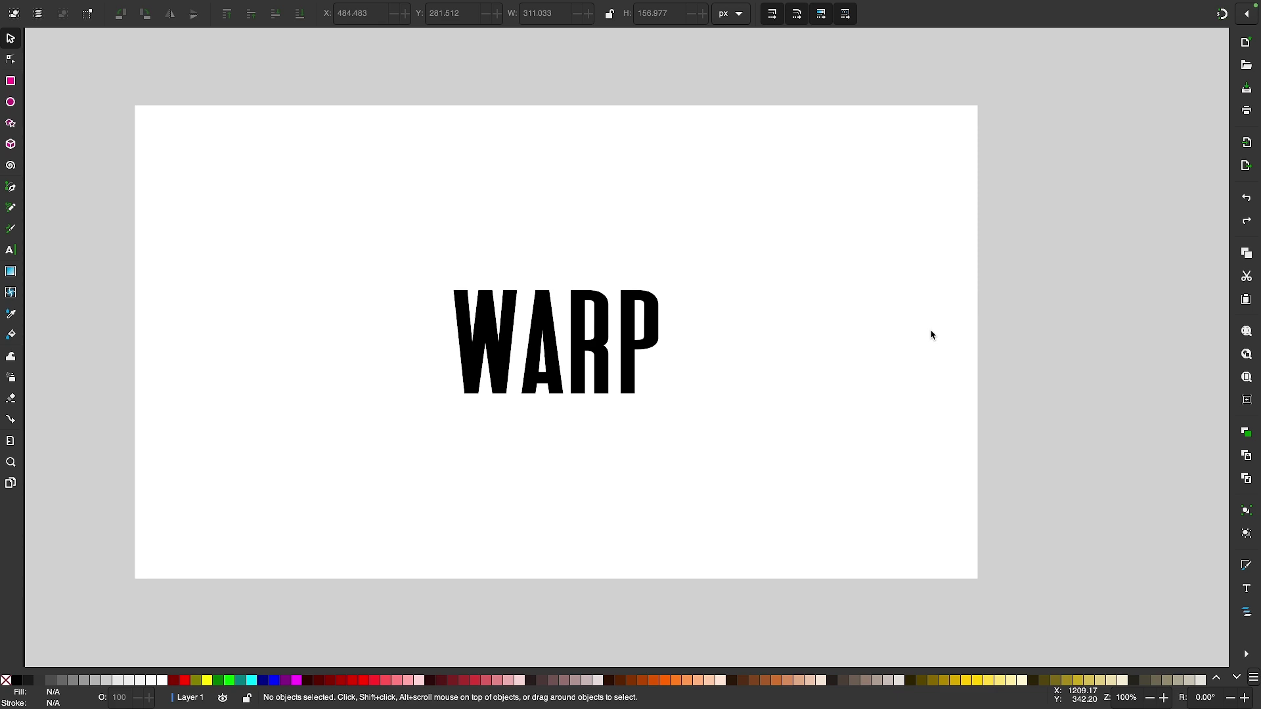
Select the bold black WARP text object on the canvas.
{"action": "left_click", "coordinate": [600, 349]}
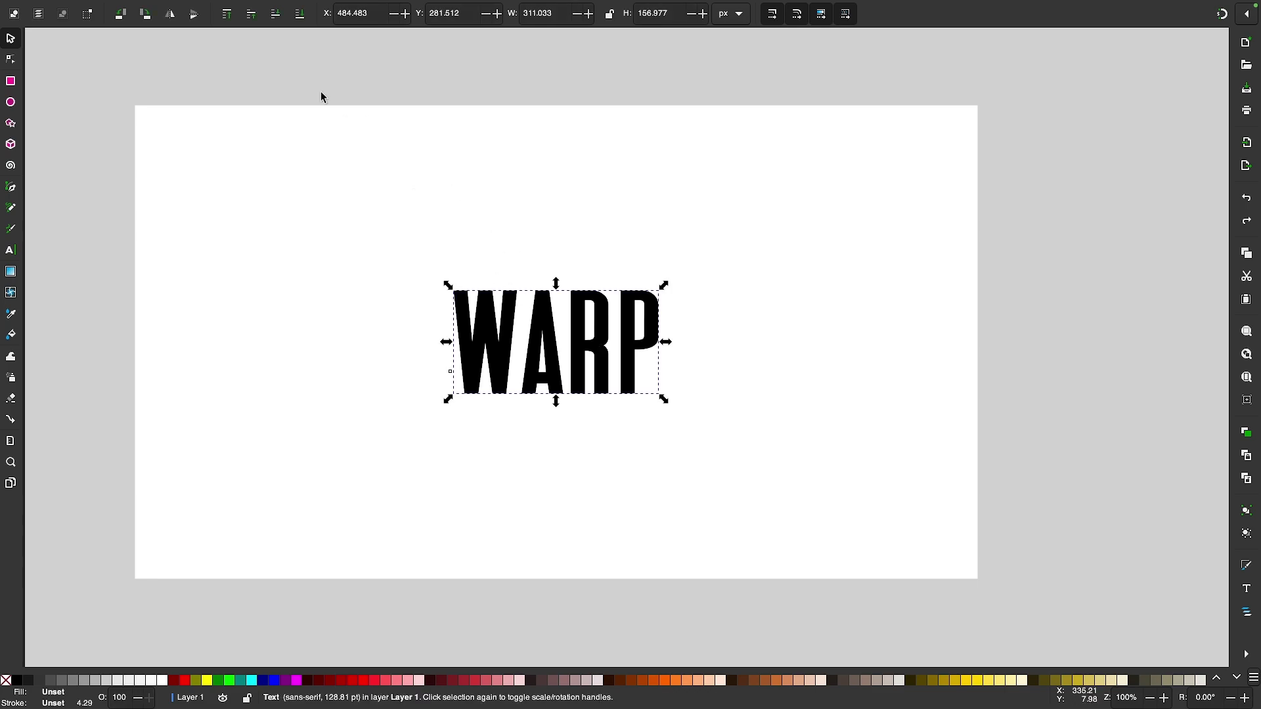
Convert the WARP text into a group of four letter paths with Object to Path.
{"action": "left_click", "coordinate": [262, 9]}
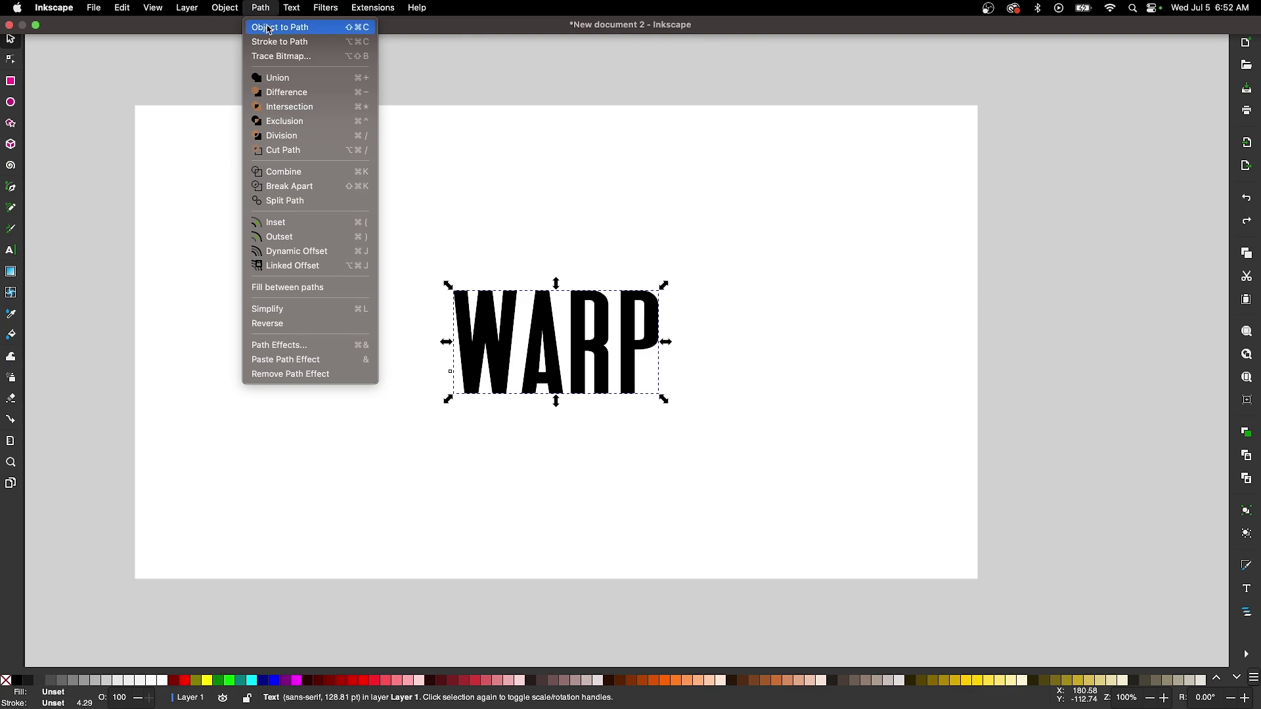
{"action": "left_click", "coordinate": [269, 28]}
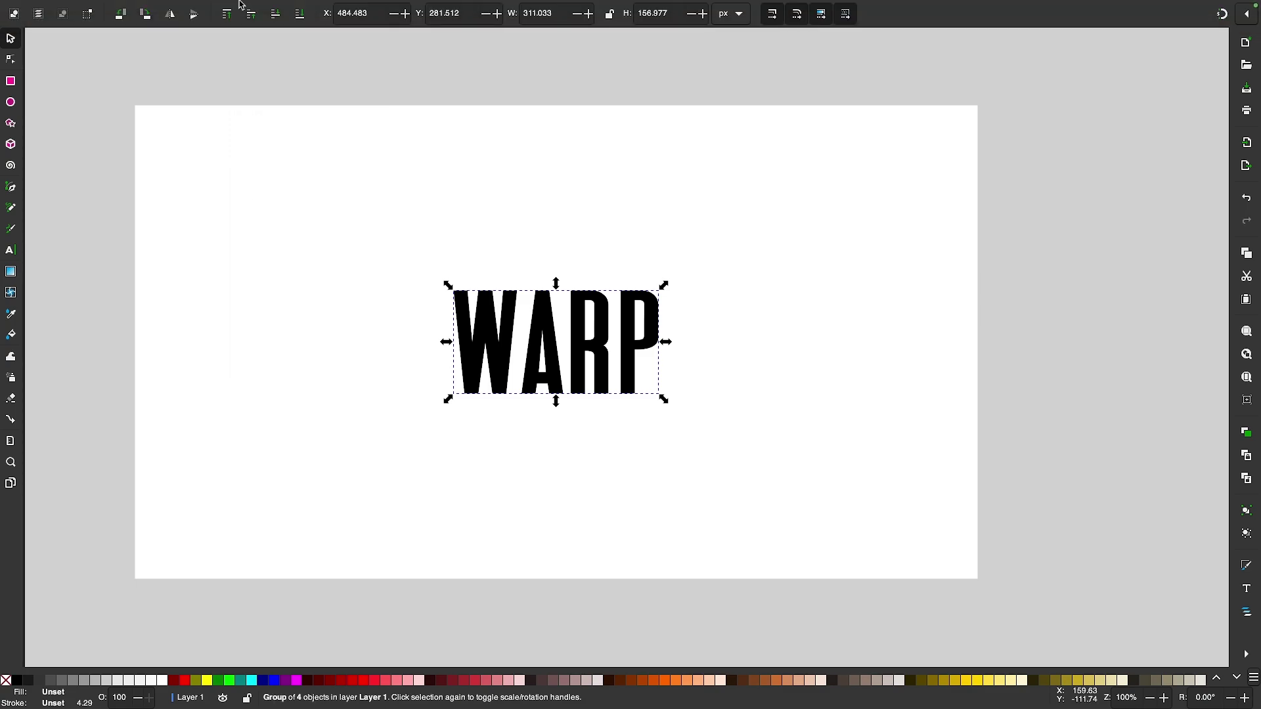
{"action": "left_click", "coordinate": [262, 8]}
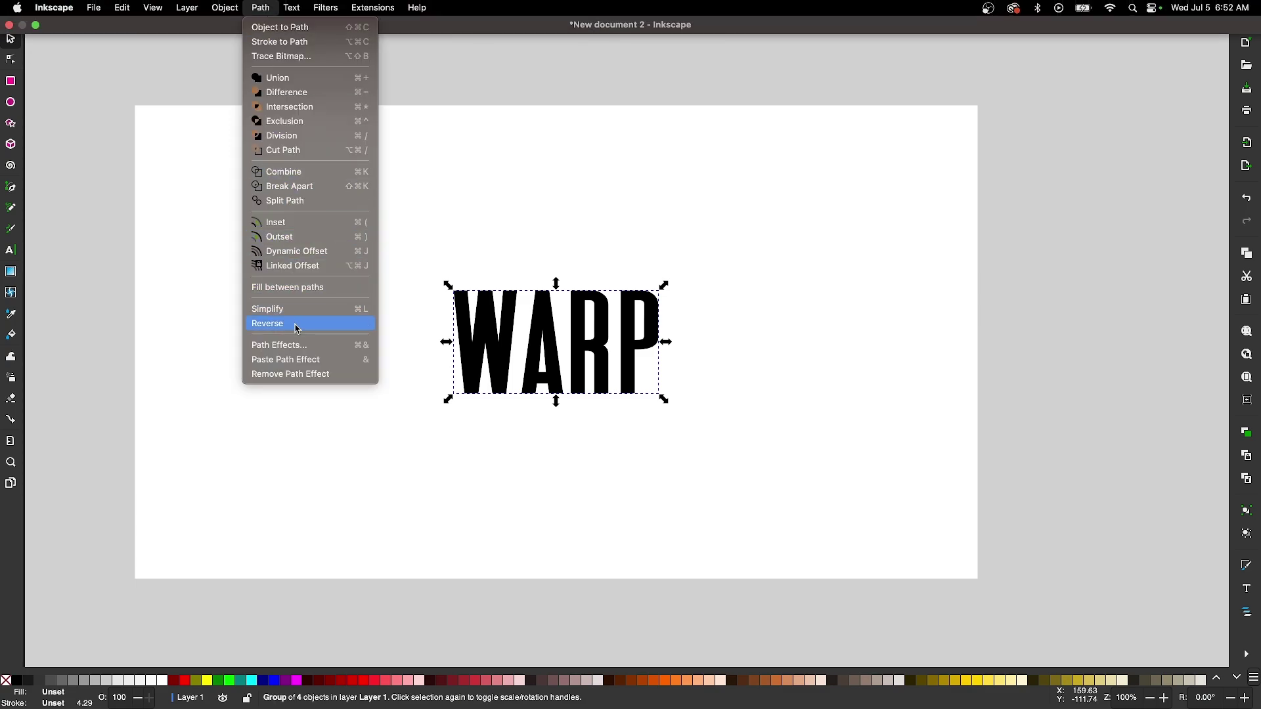
Add an Envelope Deformation path effect to the WARP letter group.
{"action": "left_click", "coordinate": [279, 345]}
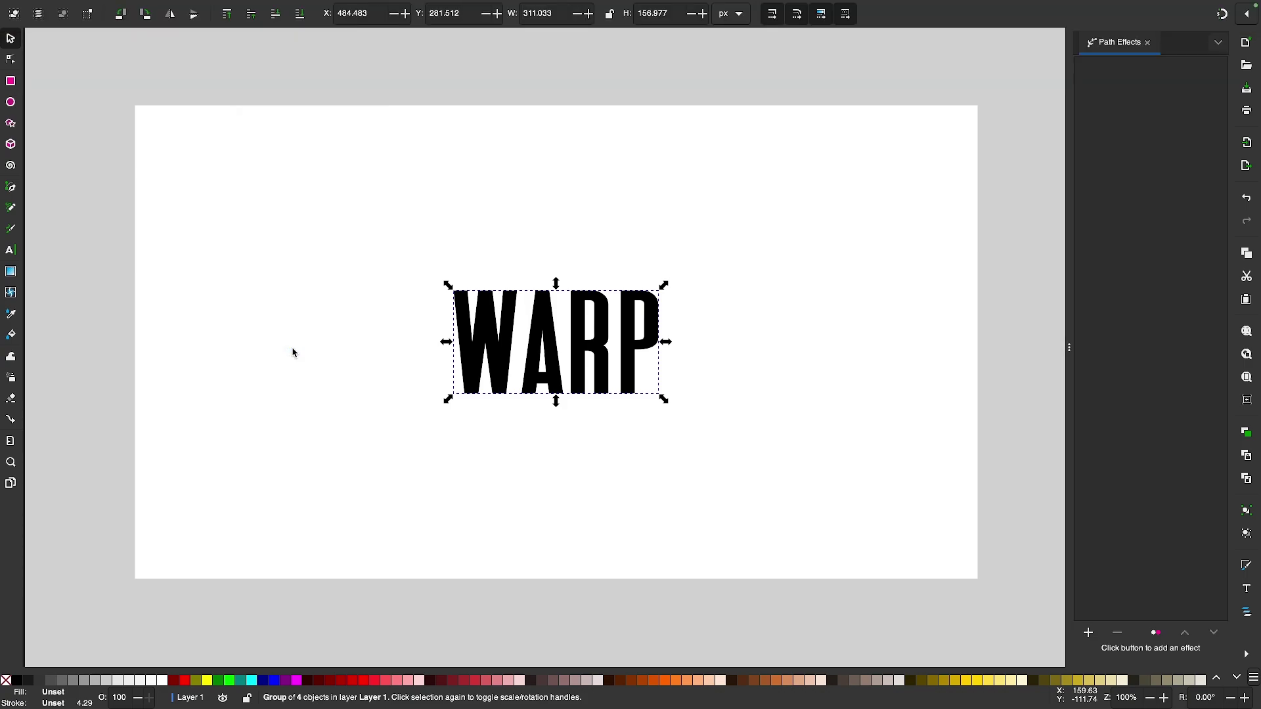
{"action": "left_click", "coordinate": [1092, 633]}
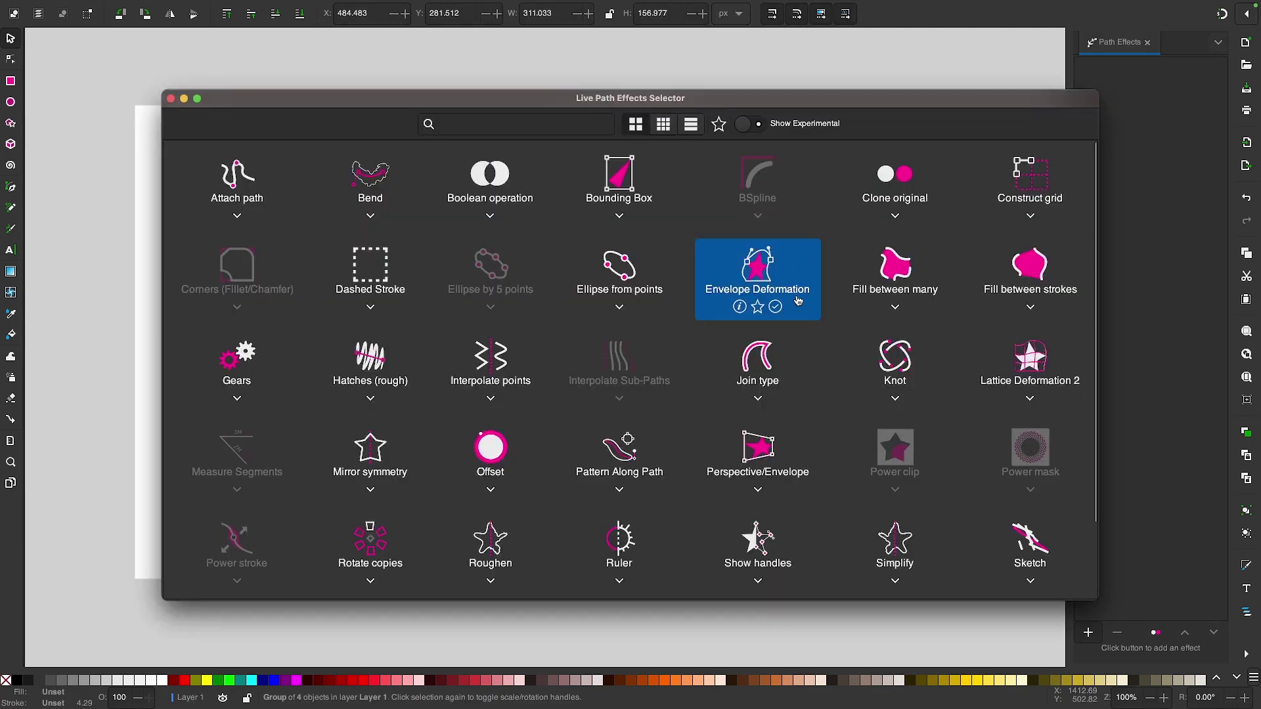
{"action": "left_click", "coordinate": [759, 273]}
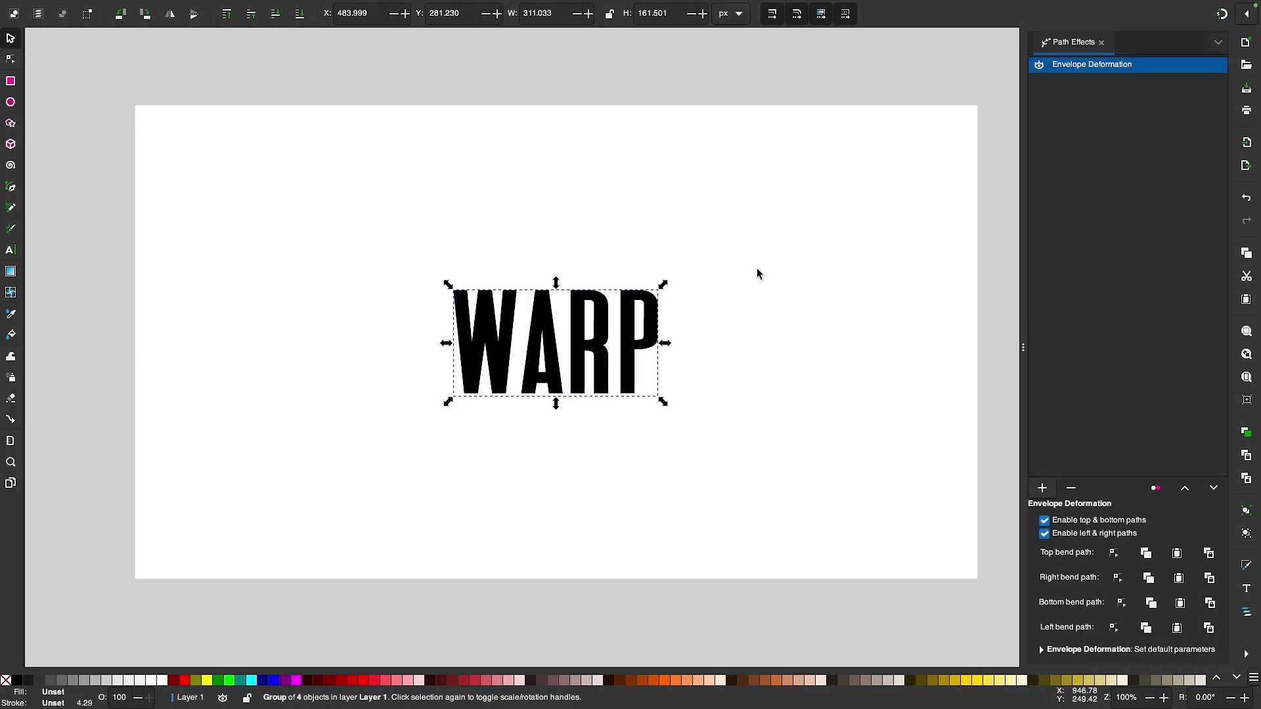
Drag the envelope's top bend path upward and balance its end handles into a smooth arch.
{"action": "scroll", "coordinate": [629, 310], "scroll_direction": "up", "scroll_amount": 2}
{"action": "scroll", "coordinate": [630, 310], "scroll_direction": "up", "scroll_amount": 1}
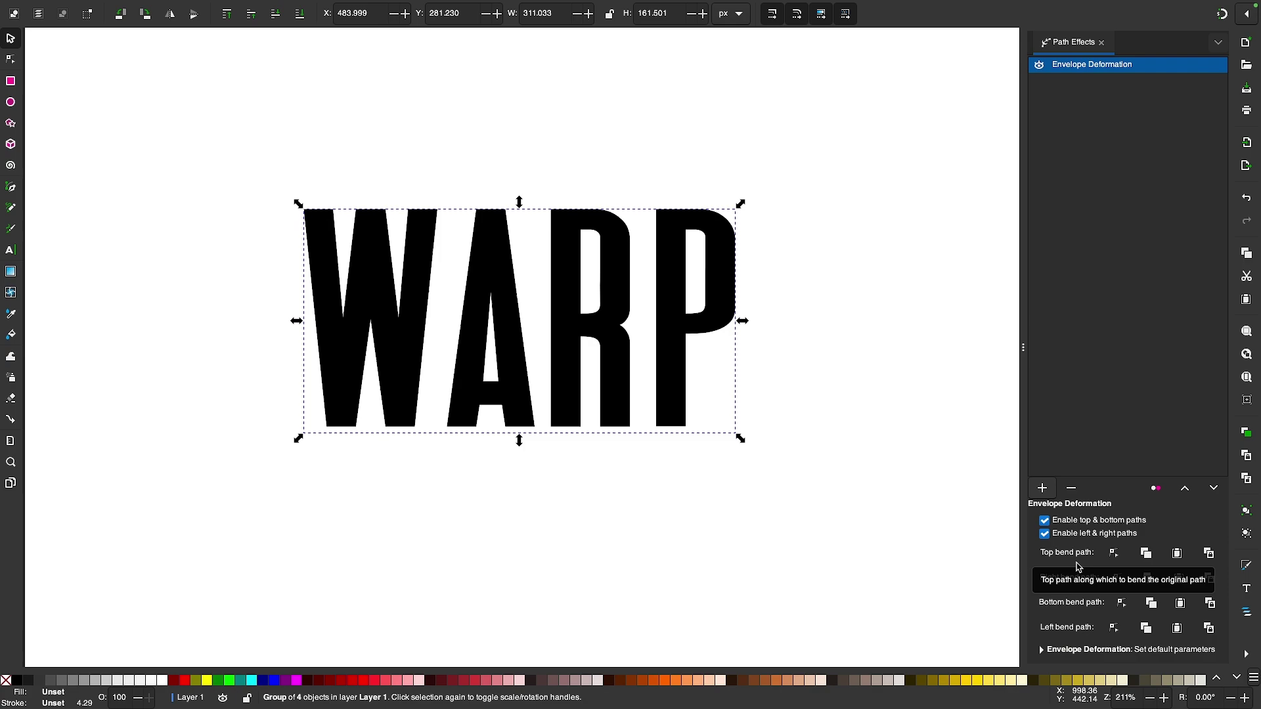
{"action": "left_click", "coordinate": [1114, 553]}
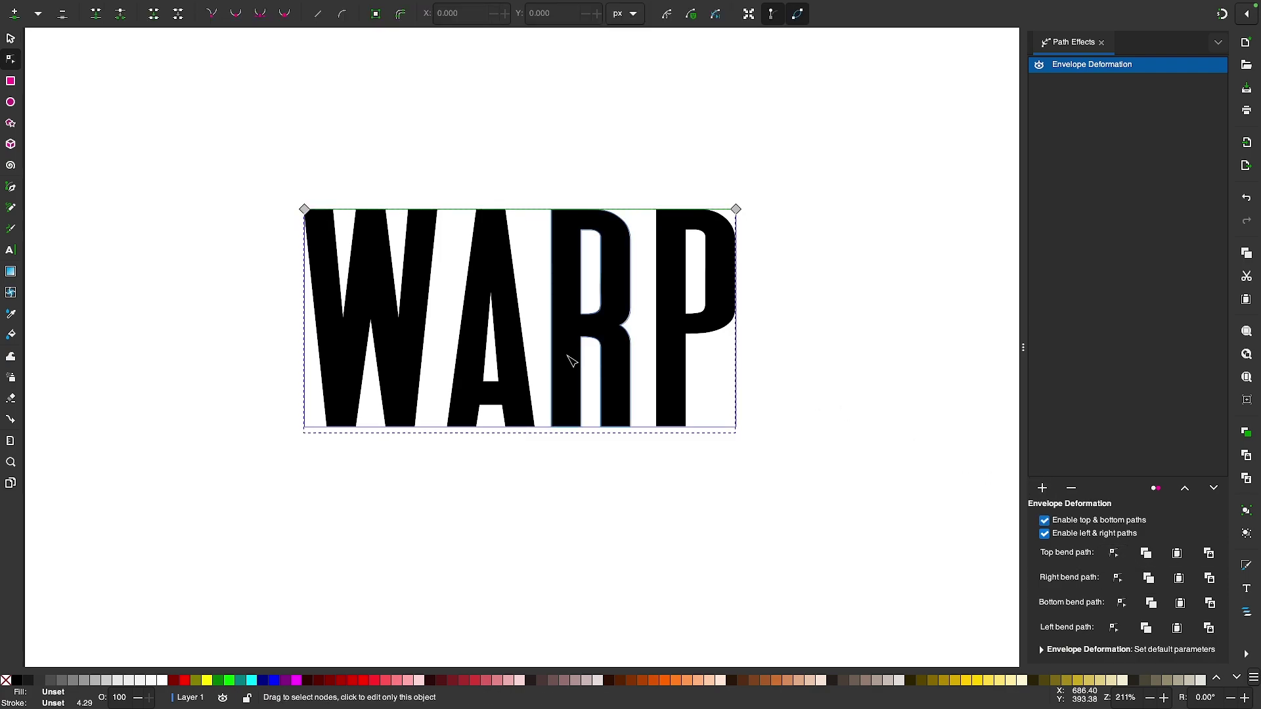
{"action": "left_click_drag", "start_coordinate": [518, 211], "coordinate": [522, 85]}
{"action": "left_click", "coordinate": [304, 208]}
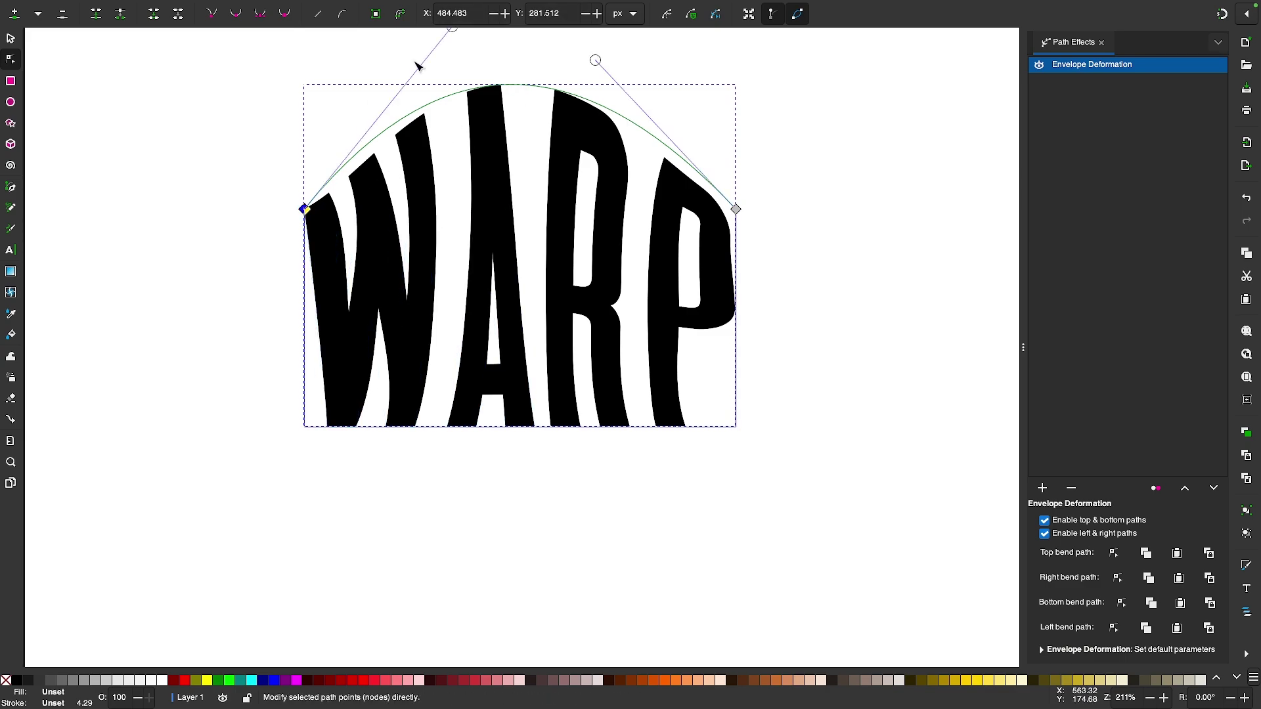
{"action": "scroll", "coordinate": [417, 59], "scroll_direction": "up", "scroll_amount": 3}
{"action": "left_click_drag", "start_coordinate": [464, 98], "coordinate": [445, 127]}
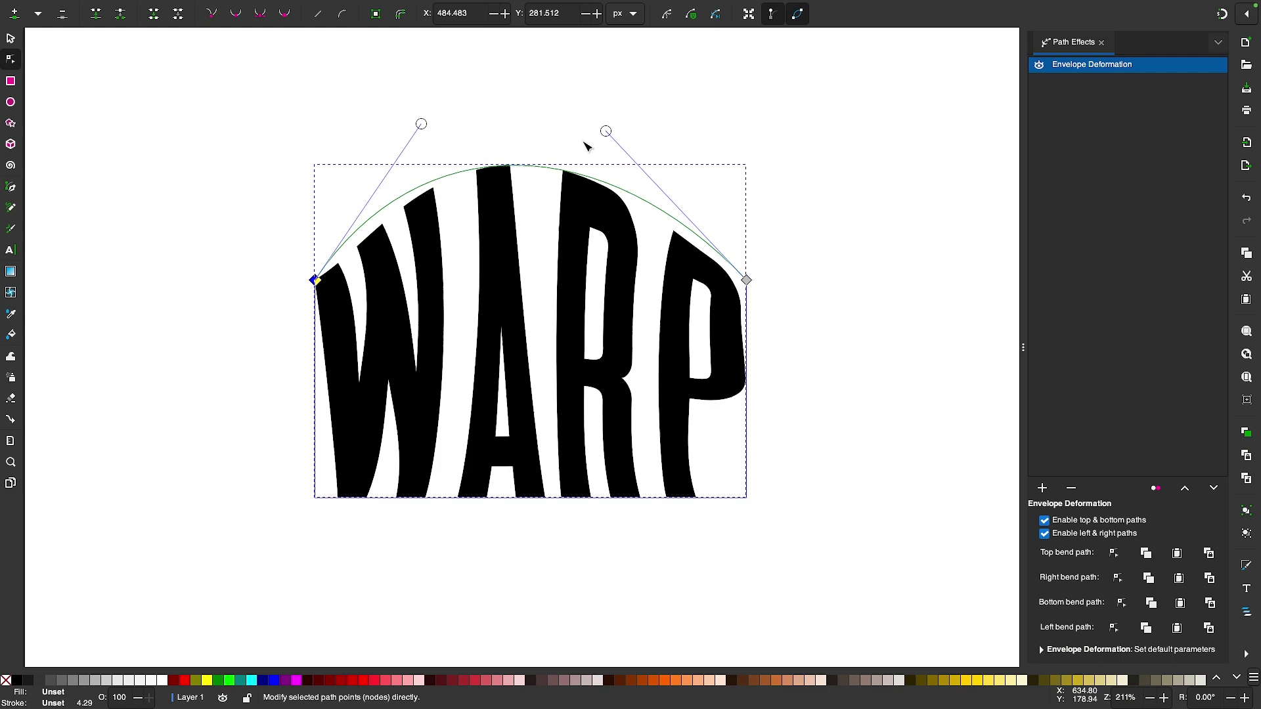
{"action": "left_click_drag", "start_coordinate": [604, 135], "coordinate": [657, 130]}
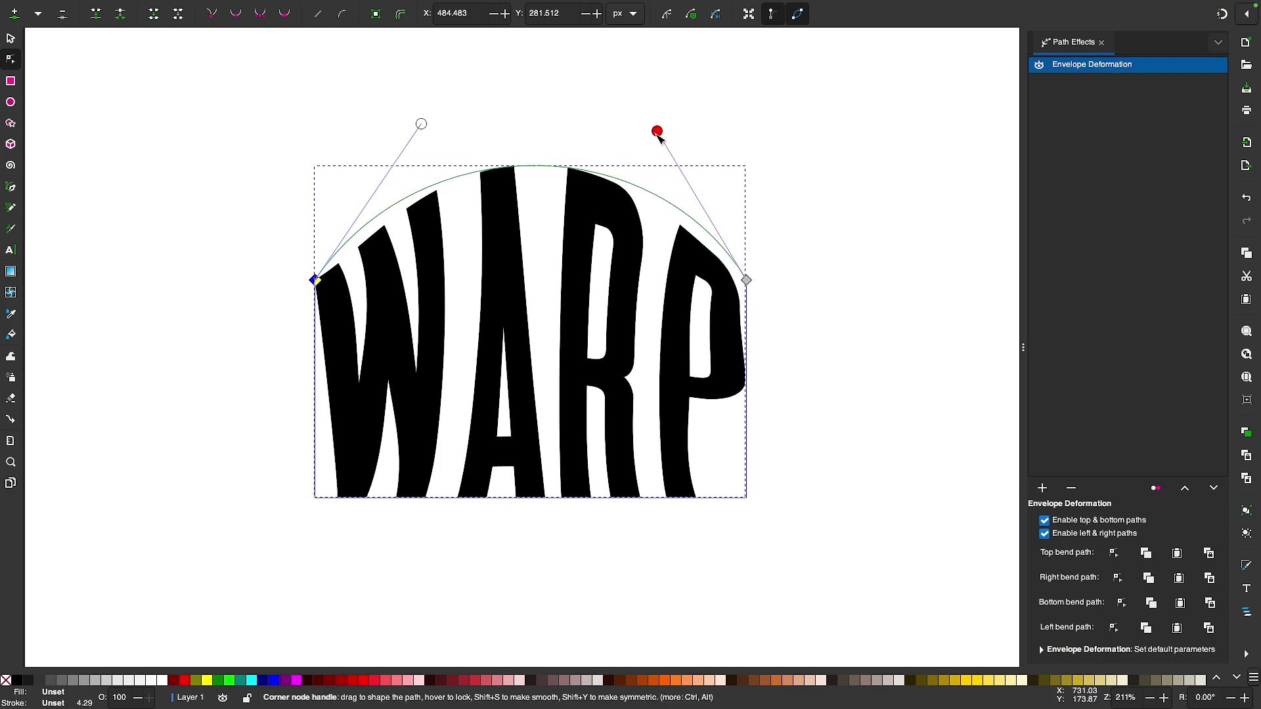
Drag the Bottom bend path downward so WARP bulges at the bottom.
{"action": "left_click", "coordinate": [1122, 603]}
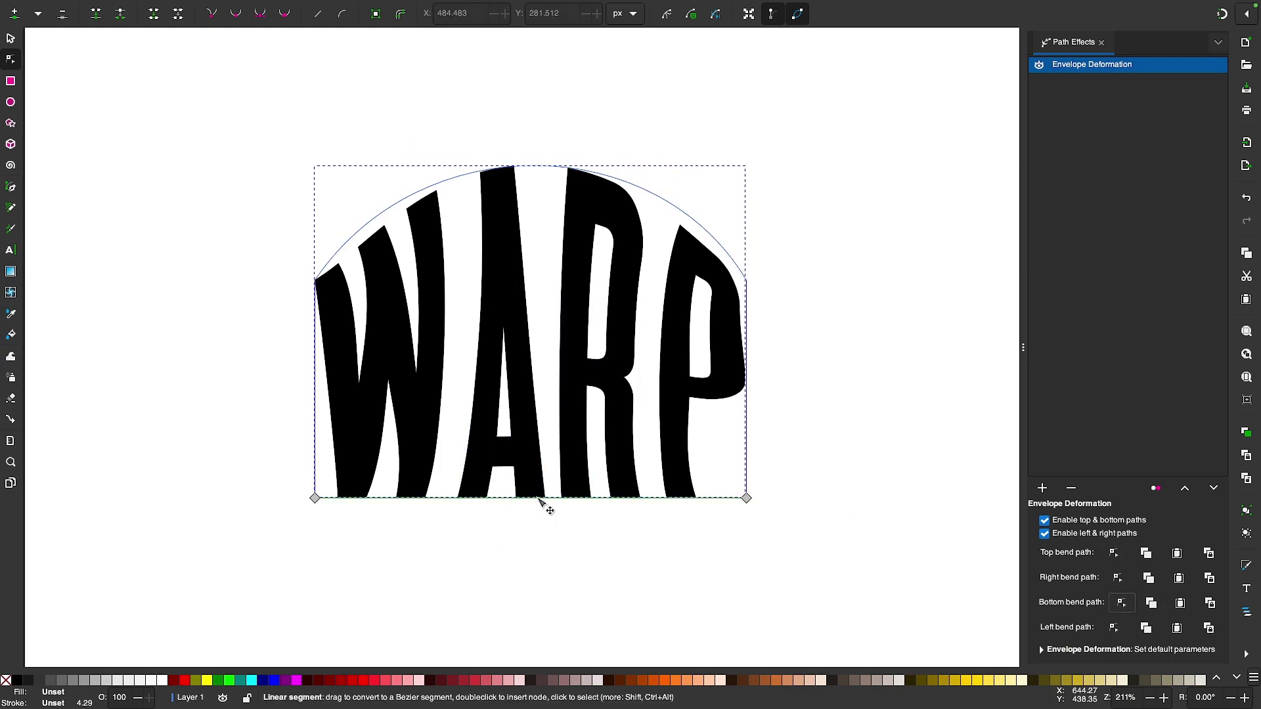
{"action": "left_click_drag", "start_coordinate": [543, 506], "coordinate": [524, 642]}
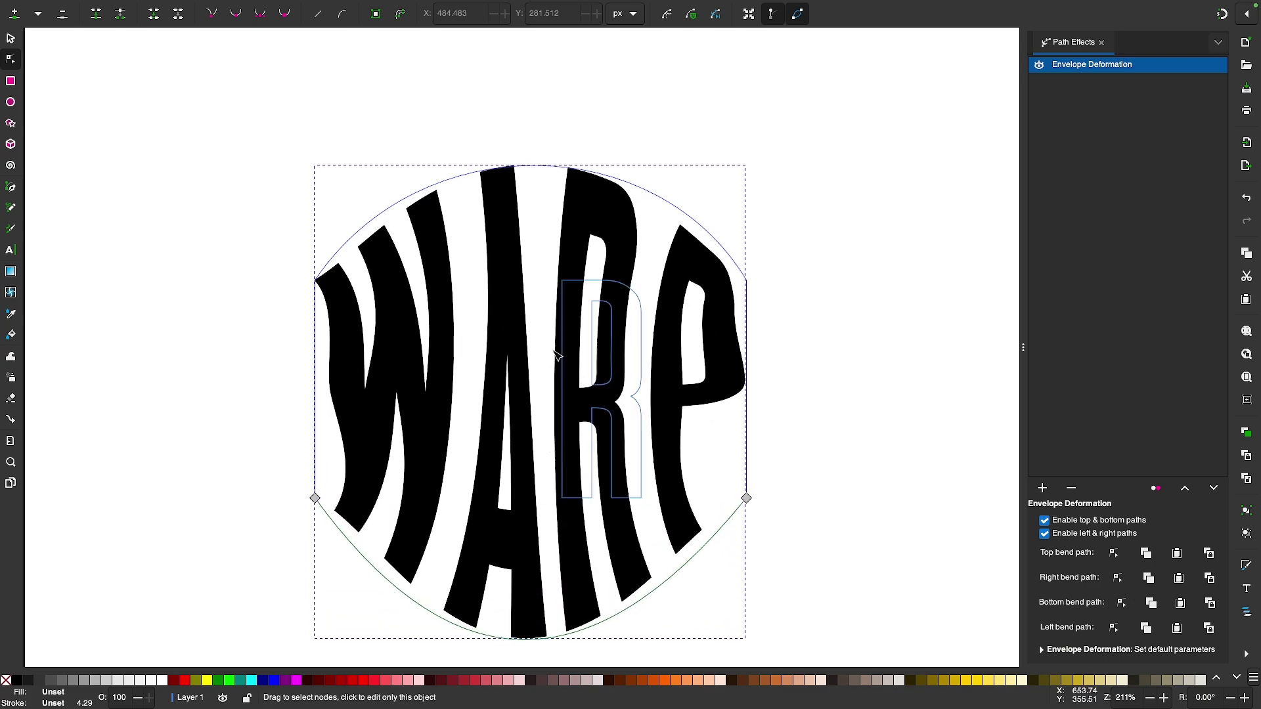
{"action": "scroll", "coordinate": [657, 460], "scroll_direction": "down", "scroll_amount": 3}
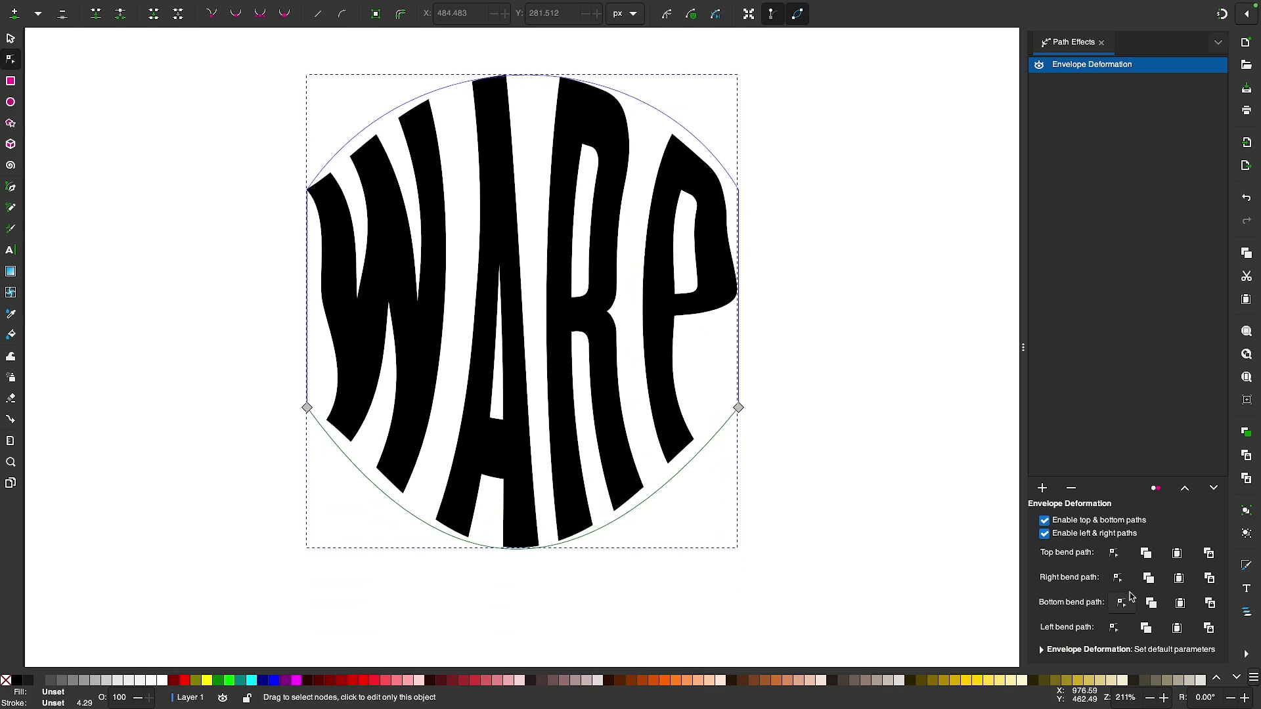
Curve the Right bend path so WARP's right side pinches inward.
{"action": "left_click", "coordinate": [1119, 579]}
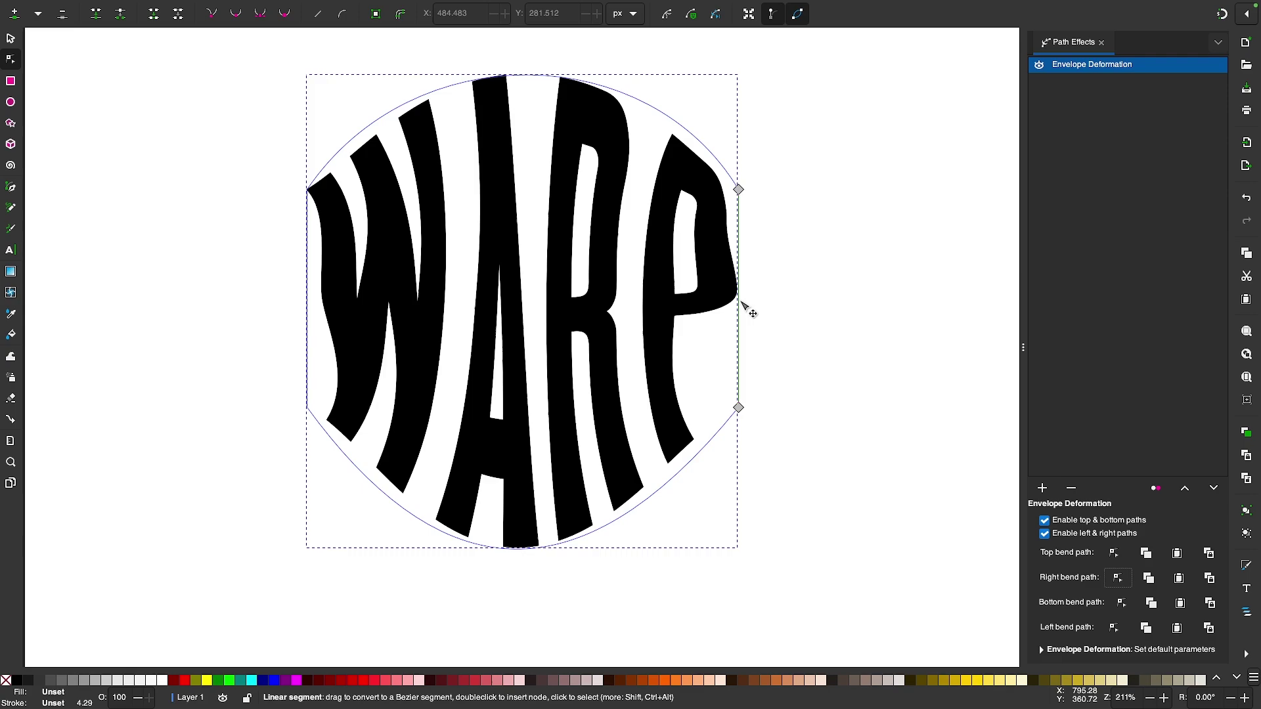
{"action": "left_click_drag", "start_coordinate": [742, 303], "coordinate": [829, 294]}
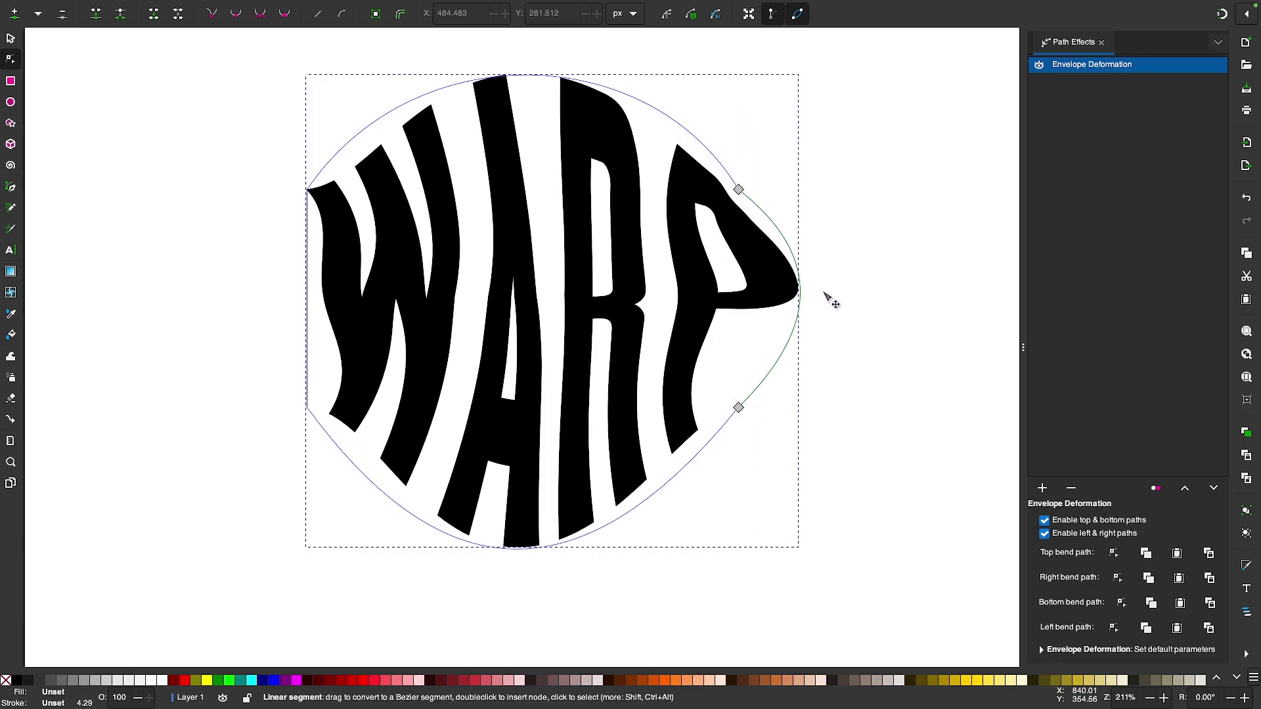
{"action": "left_click_drag", "start_coordinate": [701, 297], "coordinate": [692, 290]}
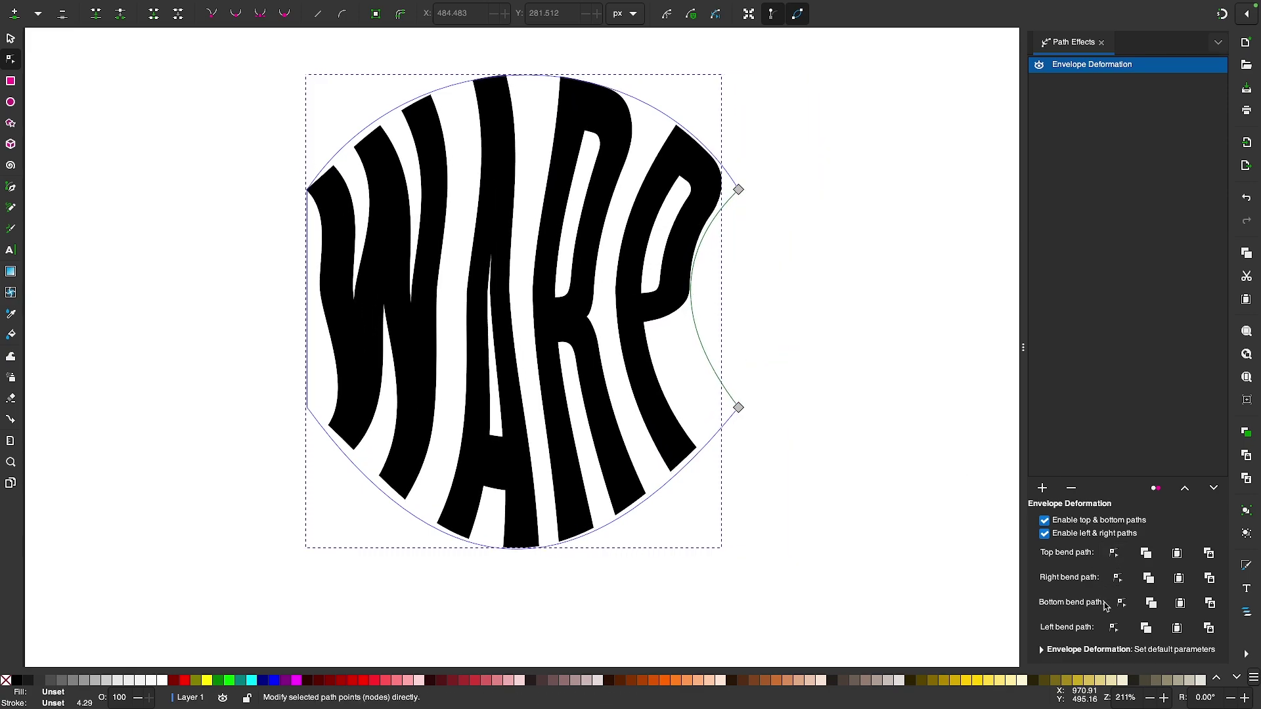
Curve the Left bend path inward, undoing one misdrag along the way.
{"action": "left_click", "coordinate": [1114, 626]}
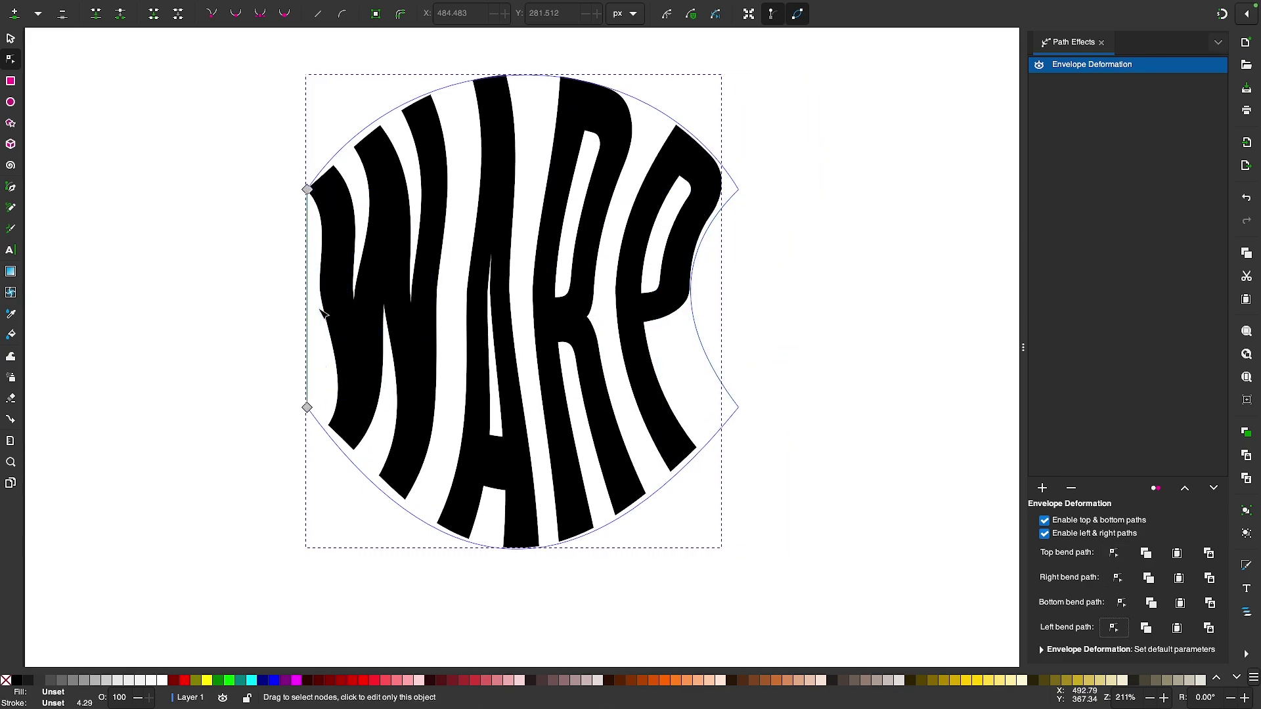
{"action": "left_click_drag", "start_coordinate": [307, 302], "coordinate": [386, 304]}
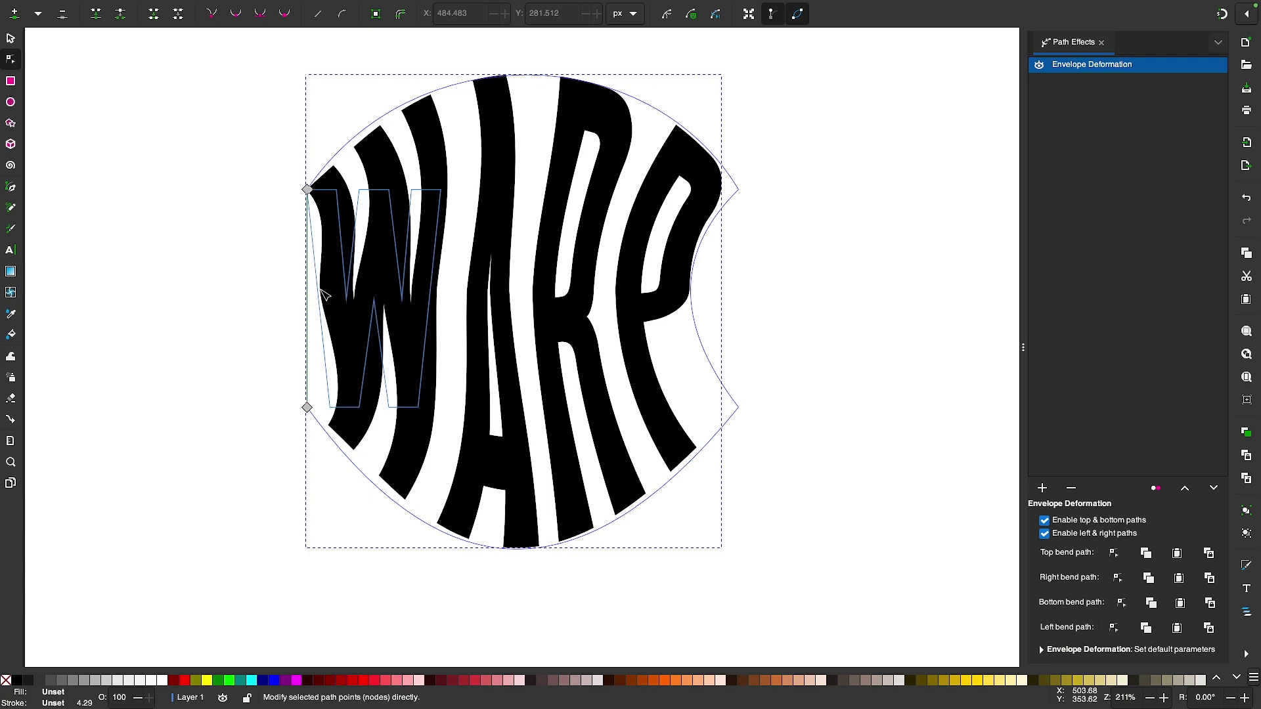
{"action": "key", "text": "ctrl+z"}
{"action": "left_click_drag", "start_coordinate": [310, 295], "coordinate": [356, 300]}
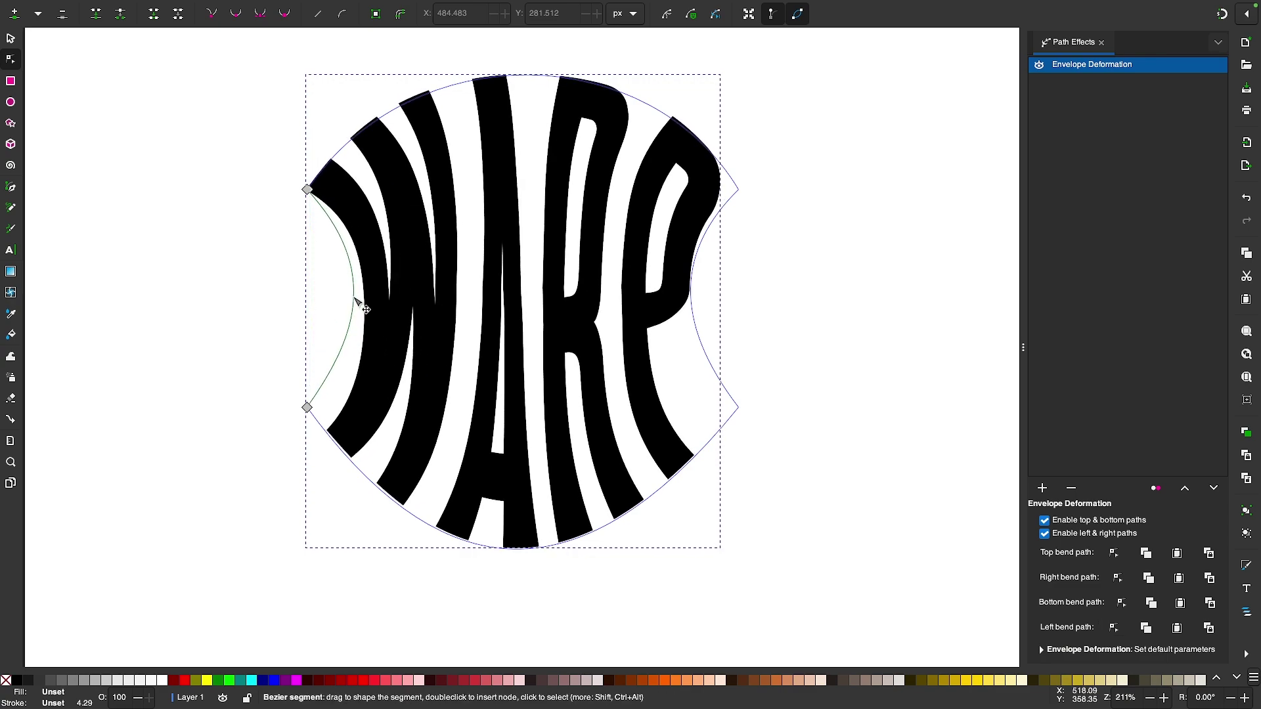
Uncheck Enable left & right paths, then toggle the envelope effect's visibility off and on to compare.
{"action": "left_click", "coordinate": [1046, 535]}
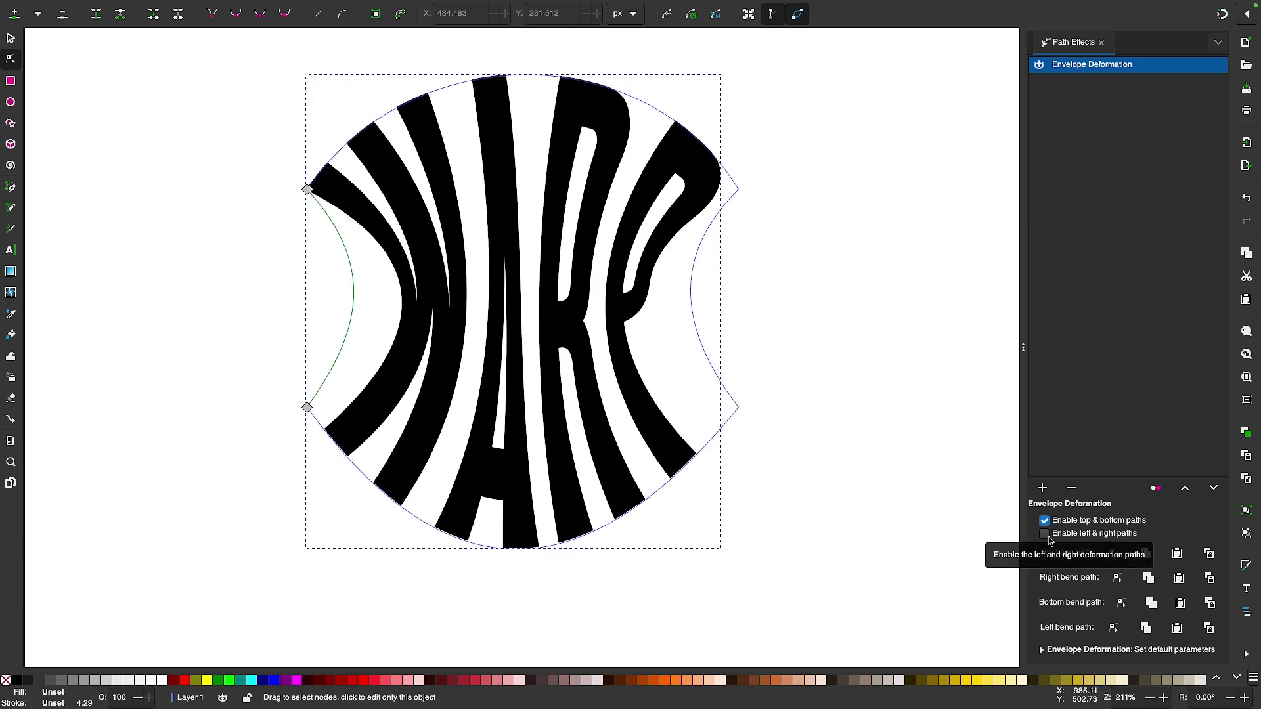
{"action": "left_click", "coordinate": [1040, 66]}
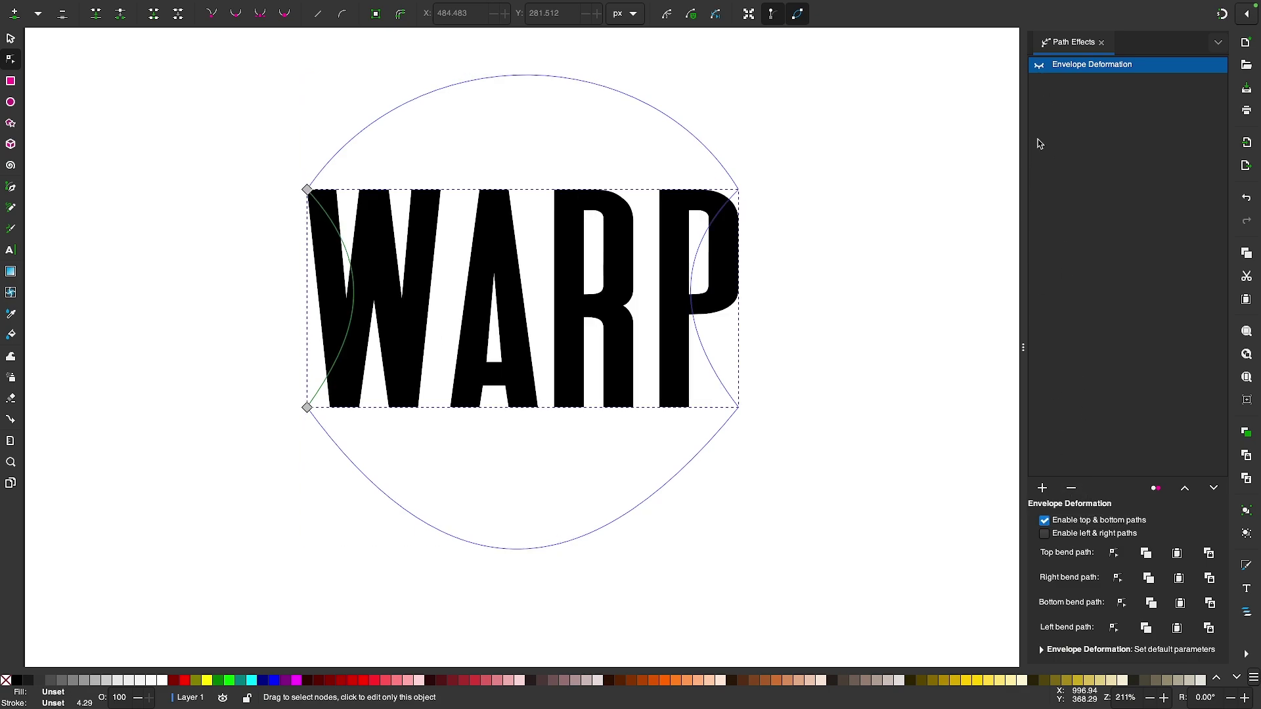
{"action": "left_click", "coordinate": [1039, 65]}
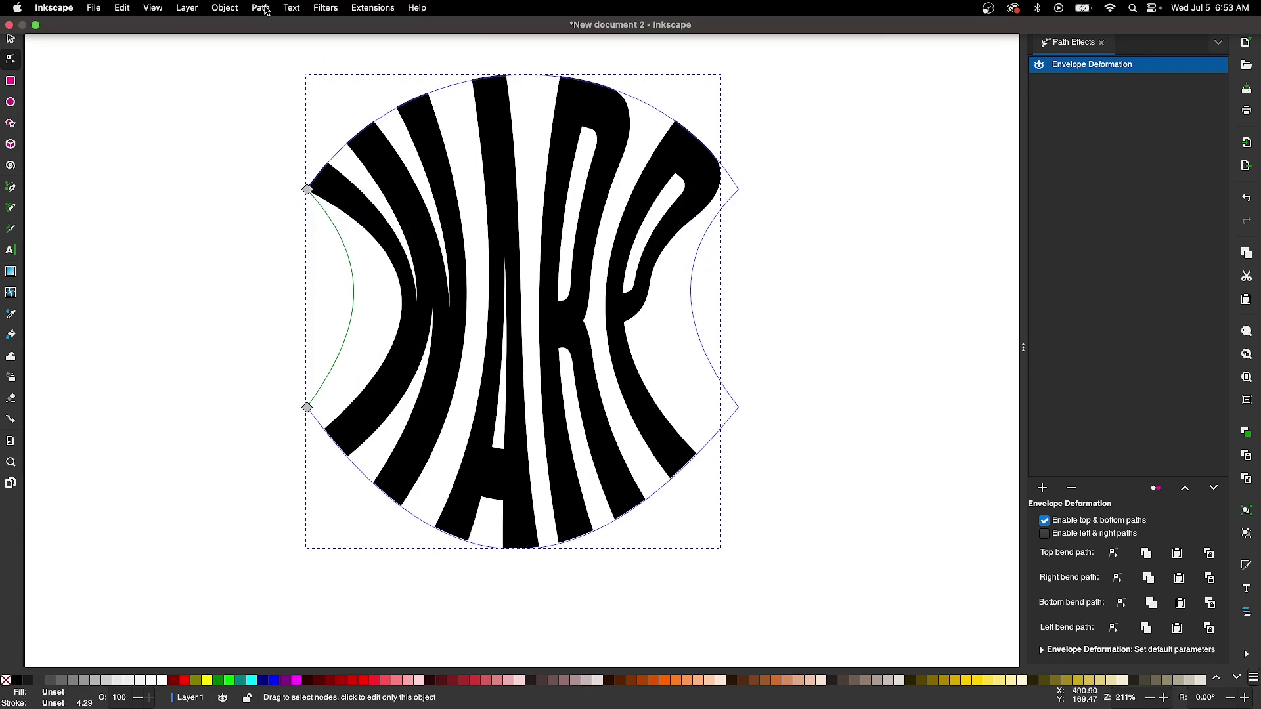
Flatten the envelope warp into WARP's letter paths and inspect the W, A, R, P nodes.
{"action": "left_click", "coordinate": [265, 8]}
{"action": "left_click", "coordinate": [279, 27]}
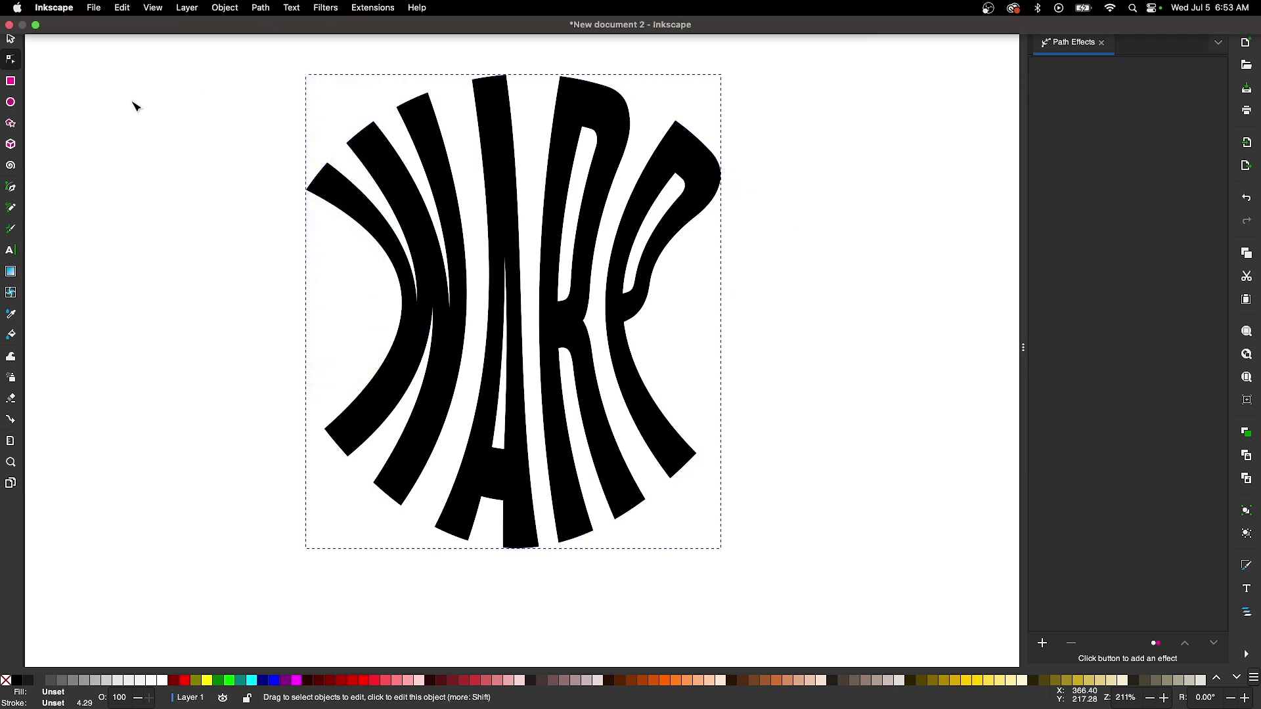
{"action": "left_click", "coordinate": [409, 175]}
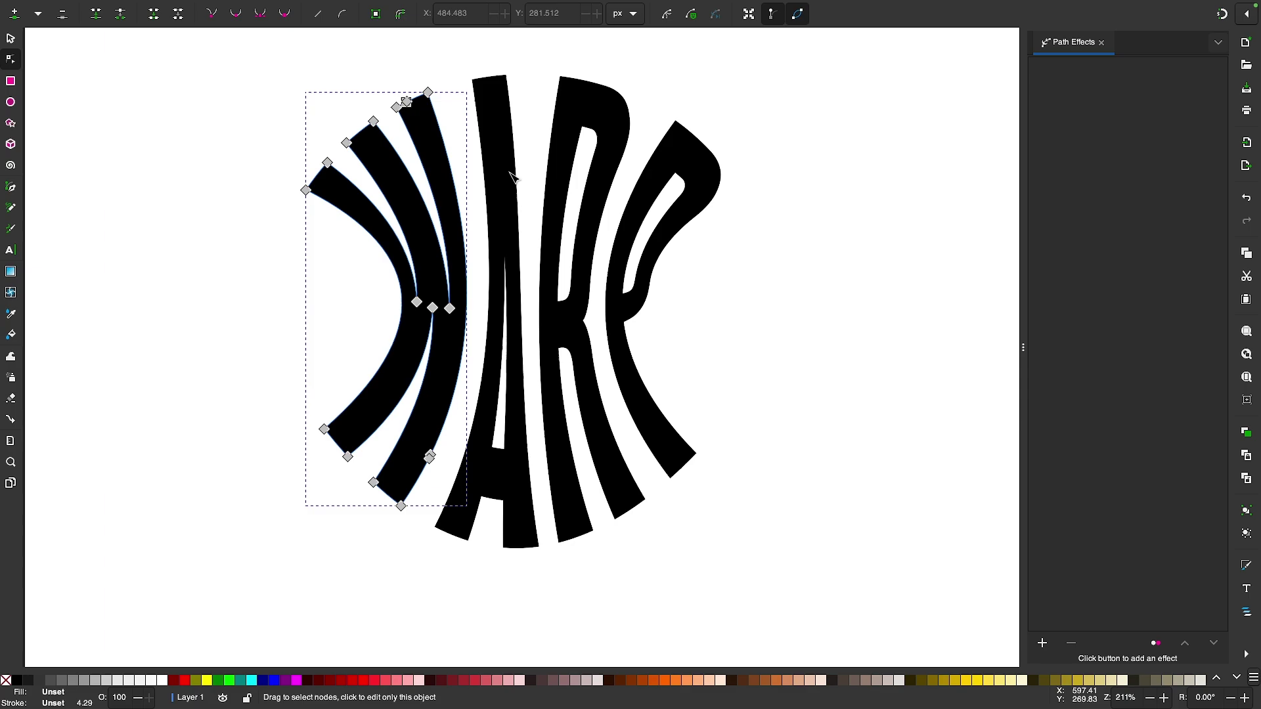
{"action": "left_click", "coordinate": [509, 164]}
{"action": "left_click", "coordinate": [595, 121]}
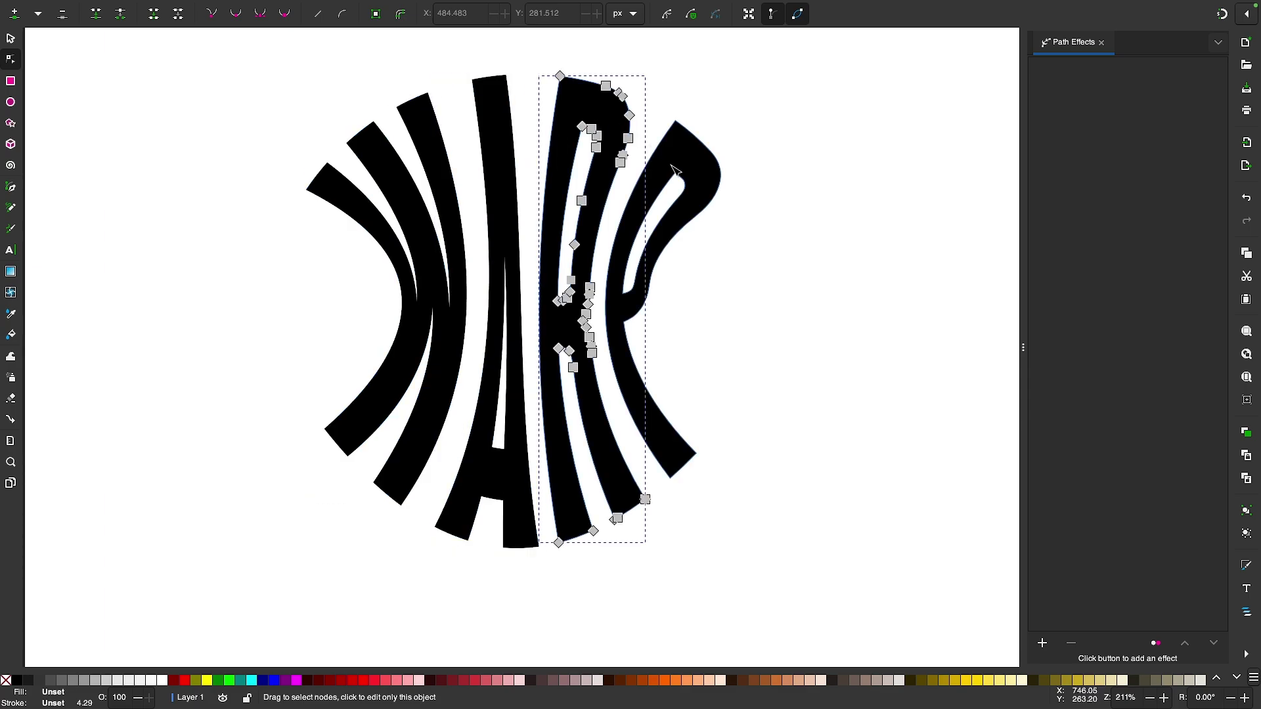
{"action": "left_click", "coordinate": [698, 202]}
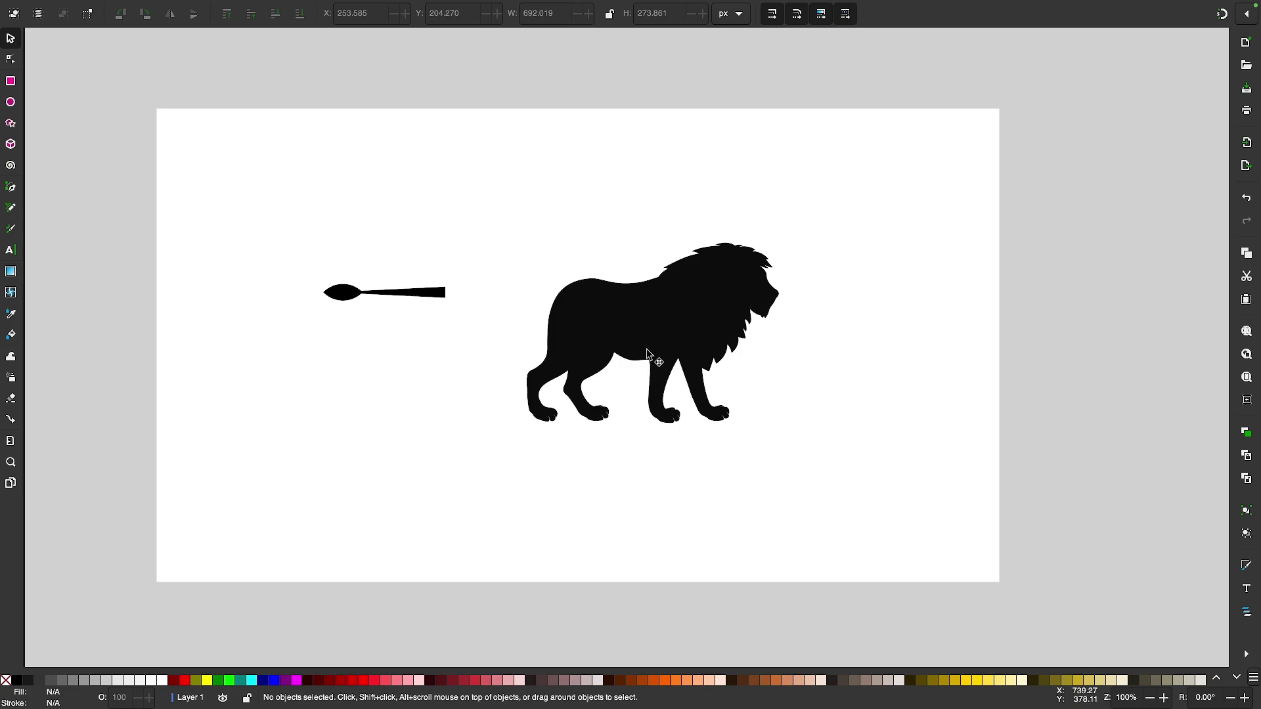
Shift the lion silhouette further left on the page.
{"action": "scroll", "coordinate": [648, 352], "scroll_direction": "up", "scroll_amount": 2}
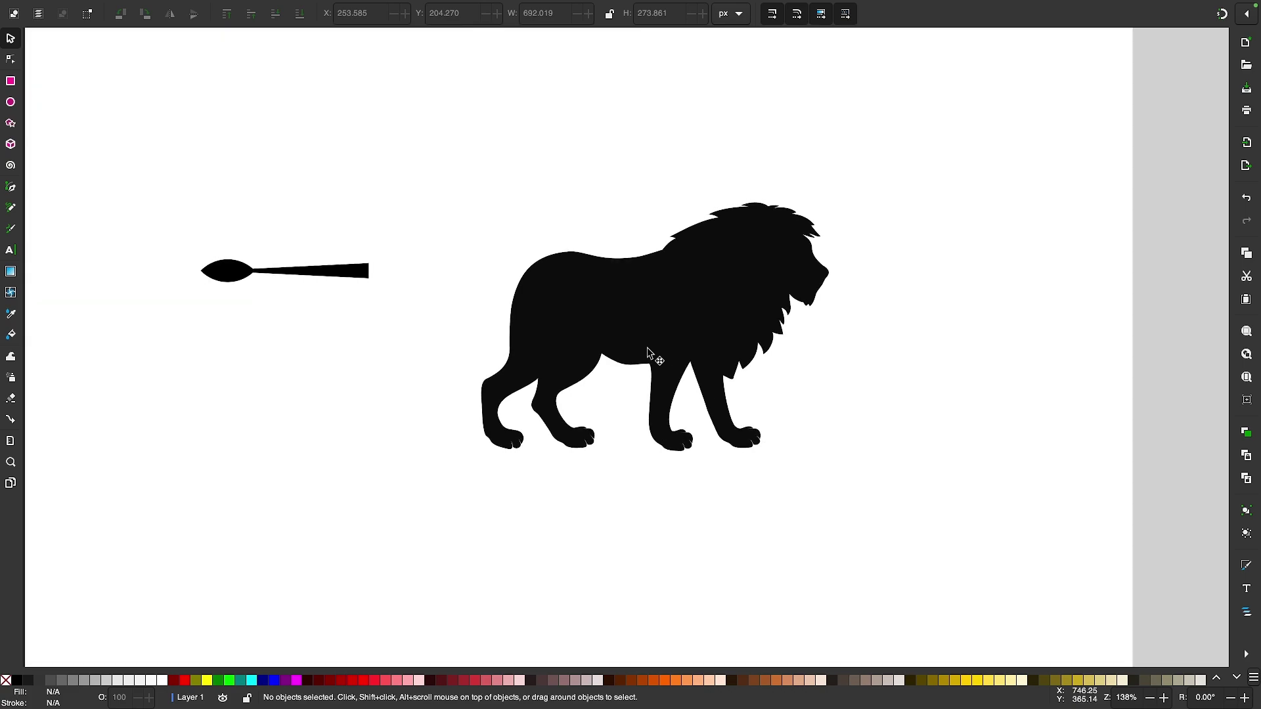
{"action": "left_click", "coordinate": [648, 353]}
{"action": "left_click_drag", "start_coordinate": [647, 304], "coordinate": [577, 302]}
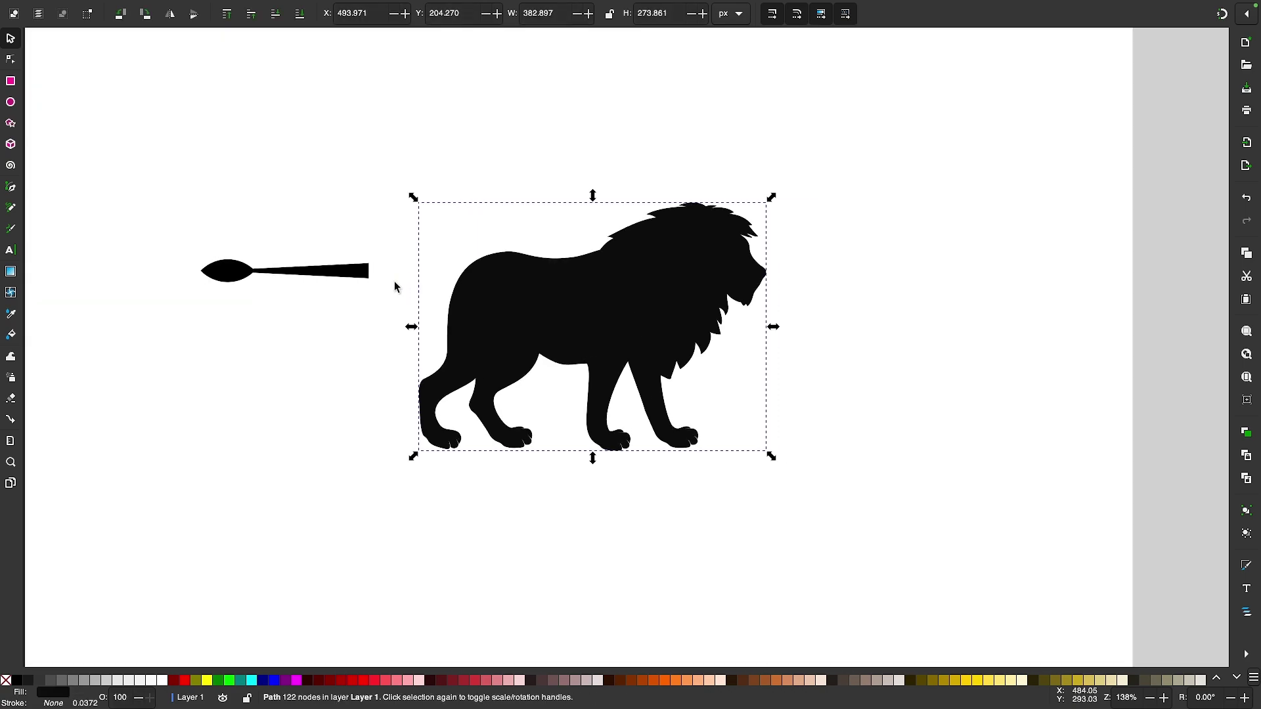
Slide the spear-shaped tail right until its thin end meets the lion's rump.
{"action": "left_click", "coordinate": [338, 276]}
{"action": "scroll", "coordinate": [338, 276], "scroll_direction": "up", "scroll_amount": 3}
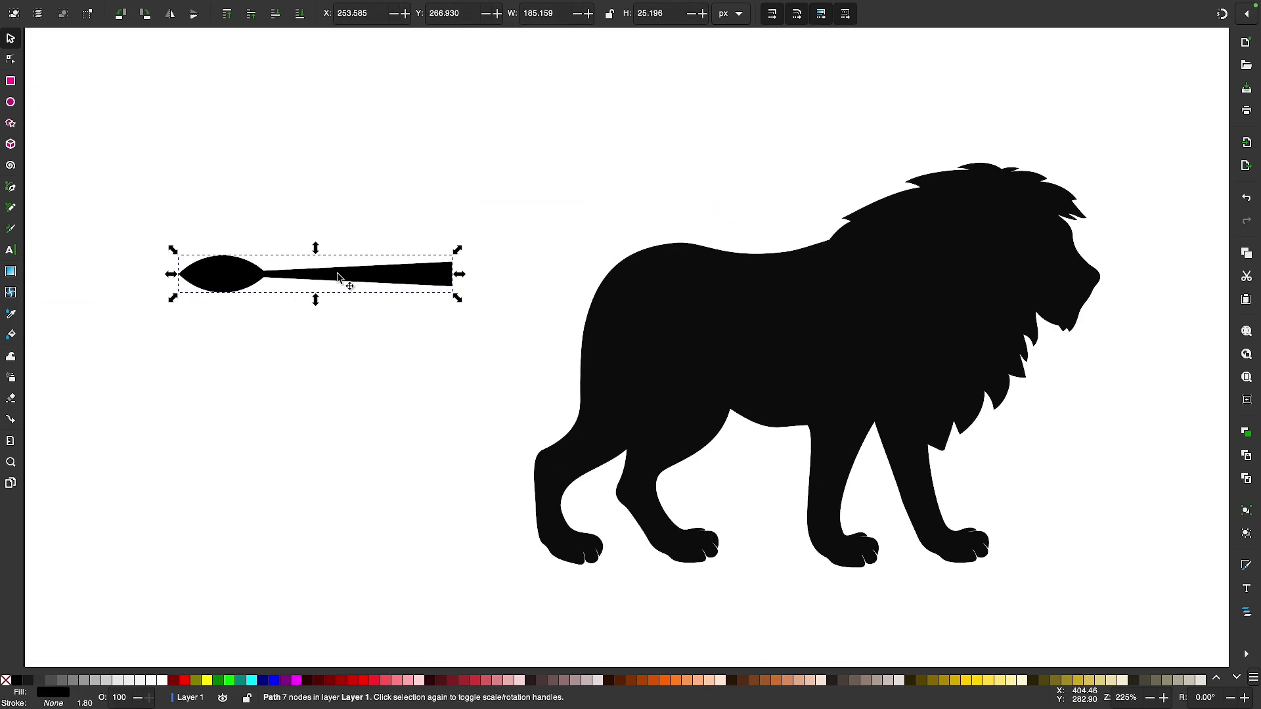
{"action": "left_click_drag", "start_coordinate": [338, 276], "coordinate": [380, 280]}
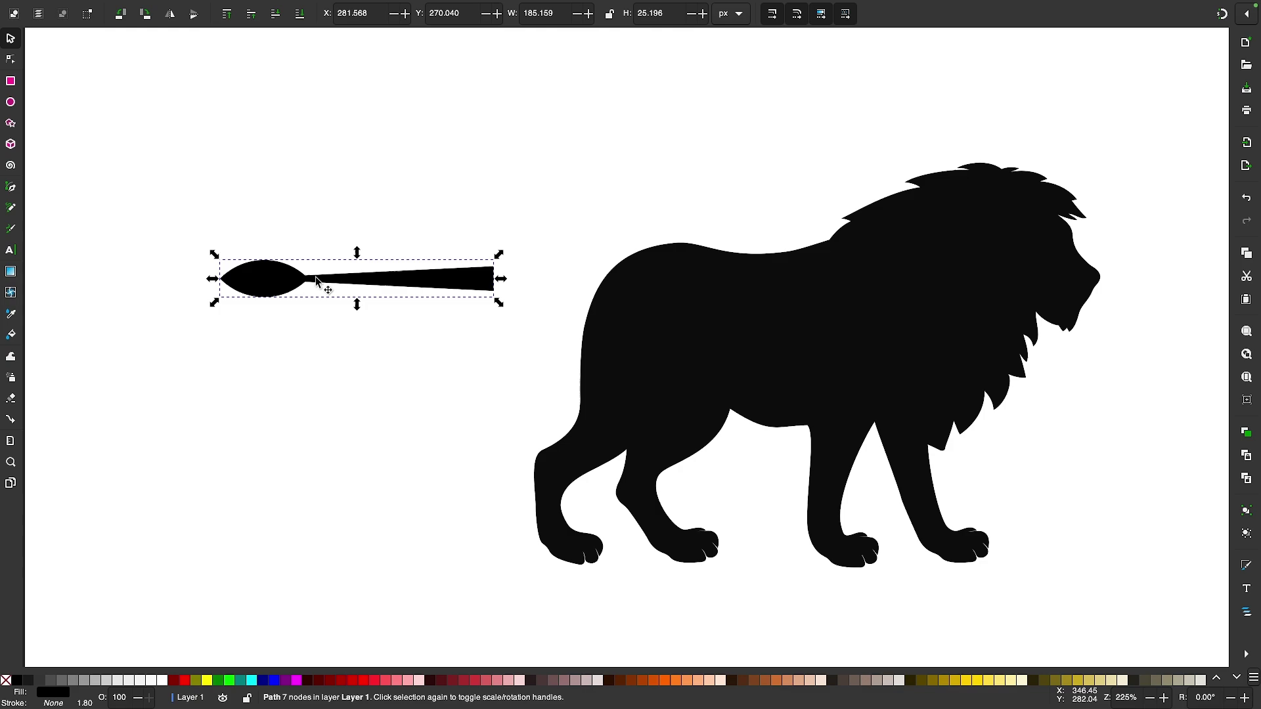
{"action": "left_click_drag", "start_coordinate": [317, 281], "coordinate": [450, 284]}
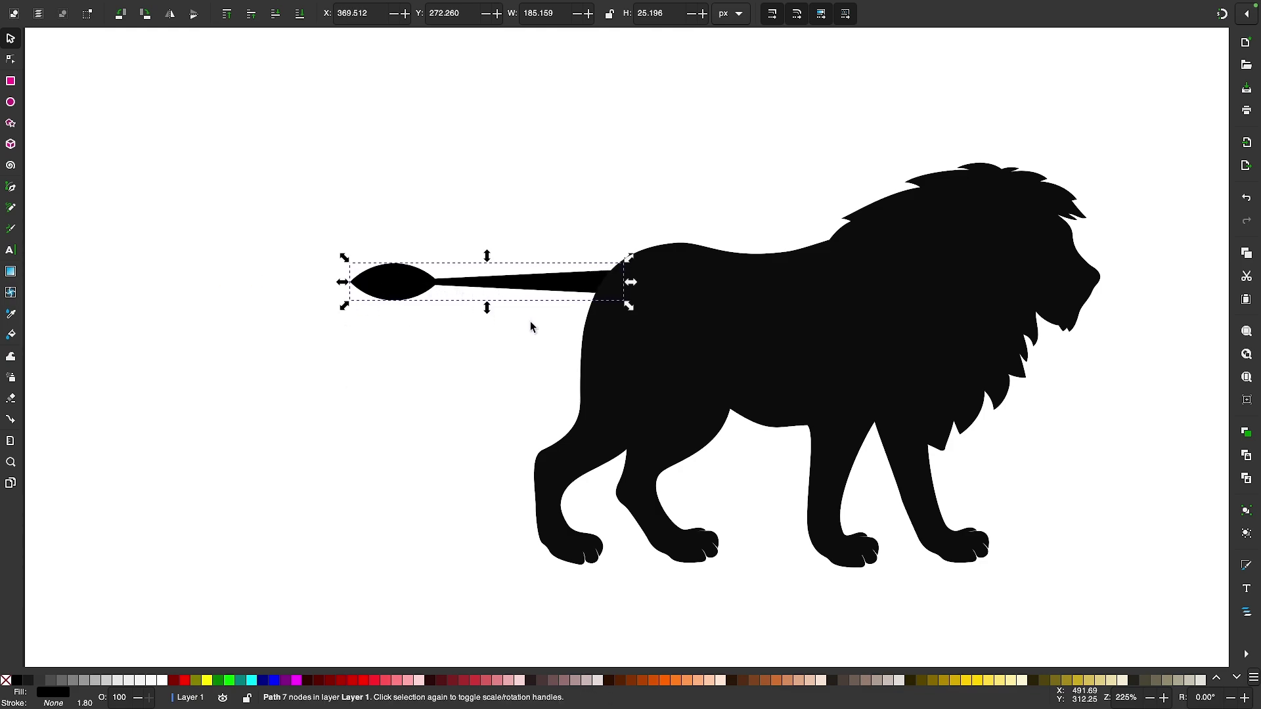
{"action": "scroll", "coordinate": [529, 327], "scroll_direction": "right", "scroll_amount": 5}
{"action": "scroll", "coordinate": [530, 327], "scroll_direction": "down", "scroll_amount": 1}
{"action": "scroll", "coordinate": [531, 327], "scroll_direction": "right", "scroll_amount": 1}
{"action": "scroll", "coordinate": [531, 327], "scroll_direction": "up", "scroll_amount": 1}
{"action": "mouse_move", "coordinate": [369, 5]}
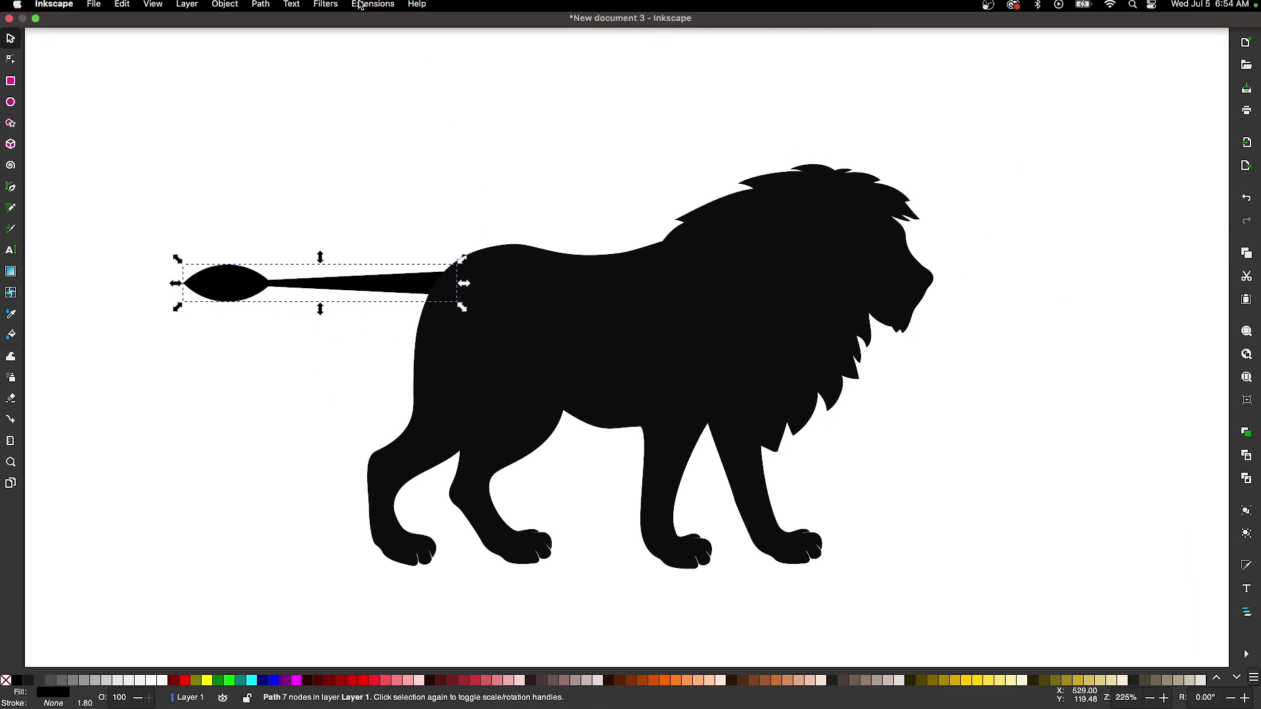
{"action": "left_click", "coordinate": [260, 7]}
Search 'bend' in the path effect selector and add Bend to the tail shape.
{"action": "left_click", "coordinate": [302, 345]}
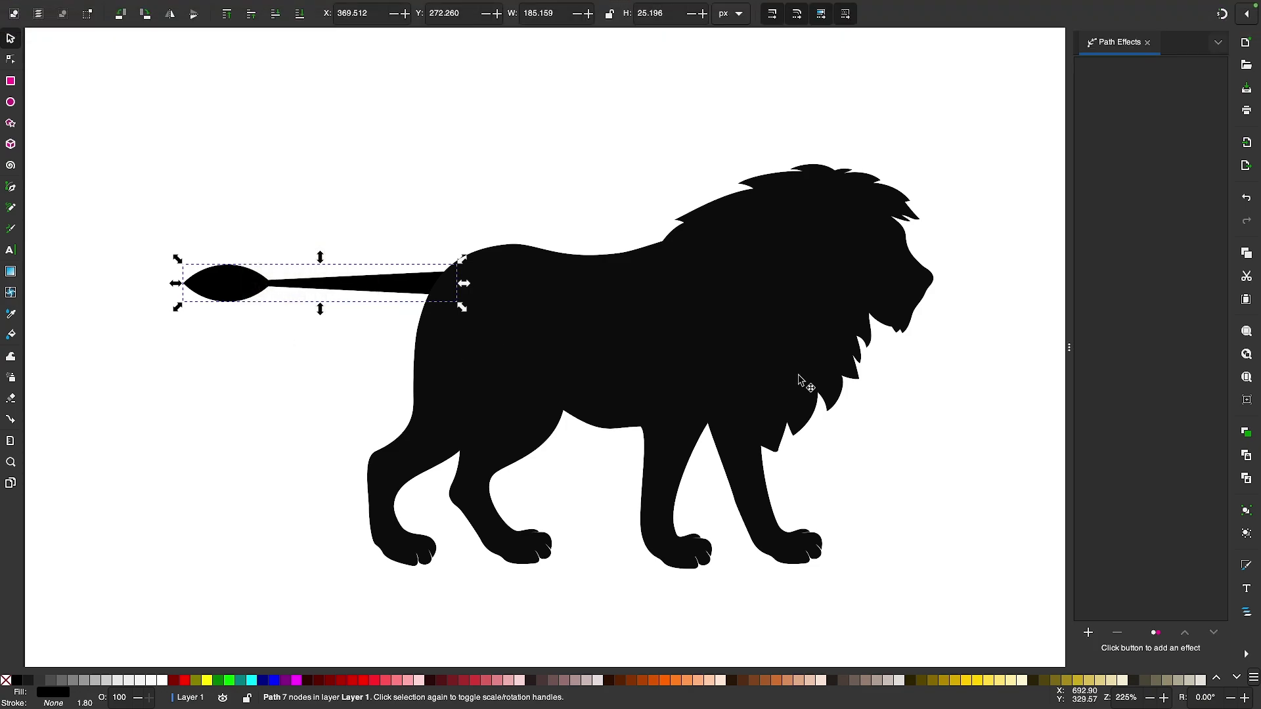
{"action": "left_click", "coordinate": [1089, 633]}
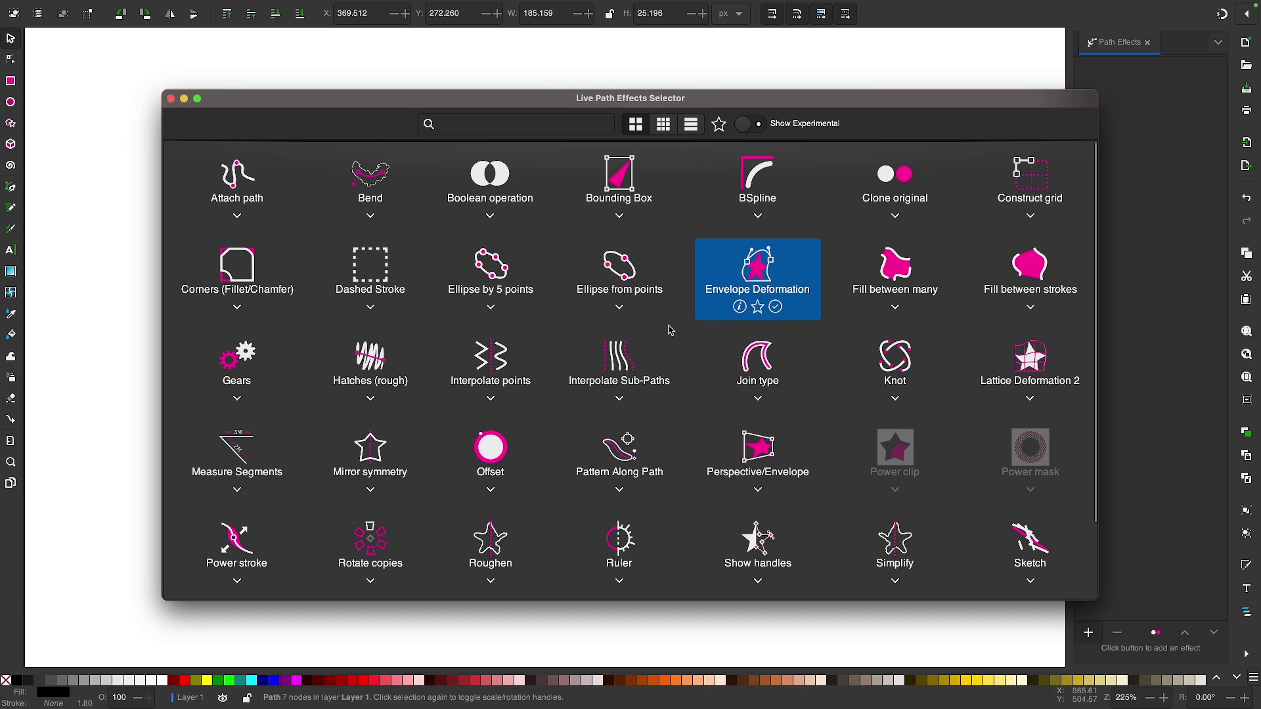
{"action": "scroll", "coordinate": [573, 451], "scroll_direction": "down", "scroll_amount": 2}
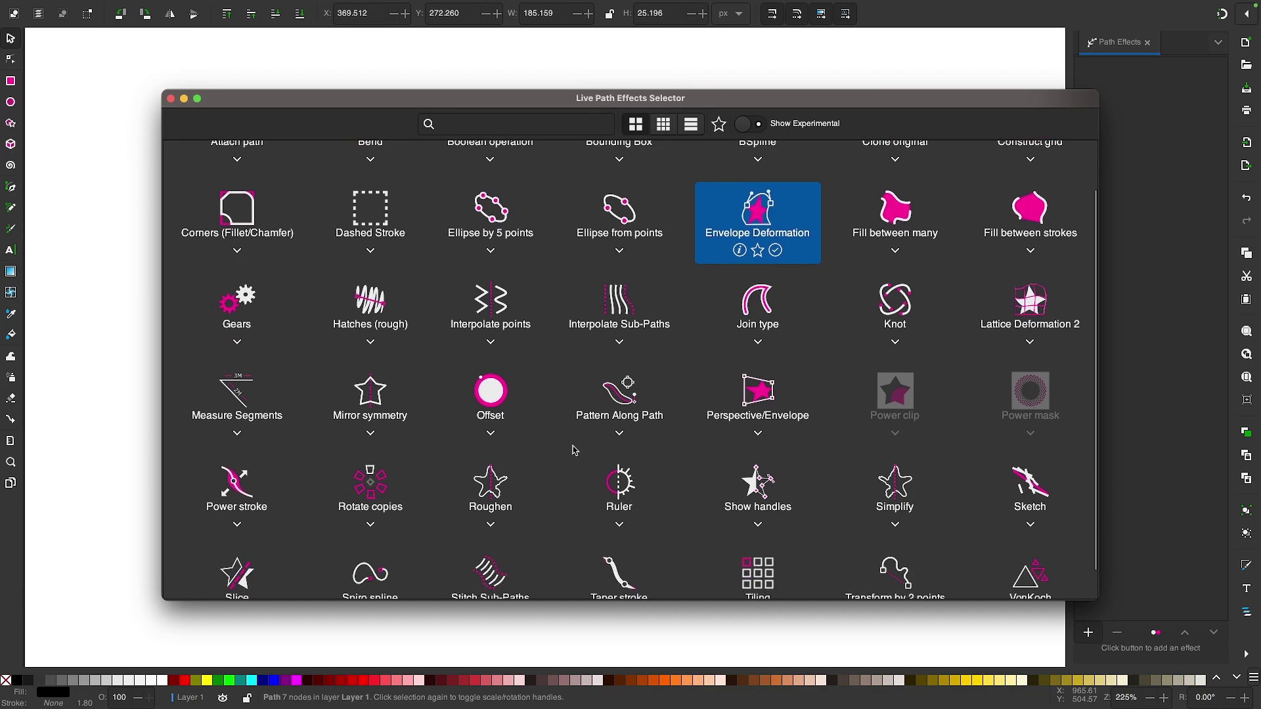
{"action": "scroll", "coordinate": [572, 450], "scroll_direction": "up", "scroll_amount": 2}
{"action": "type", "text": "bend"}
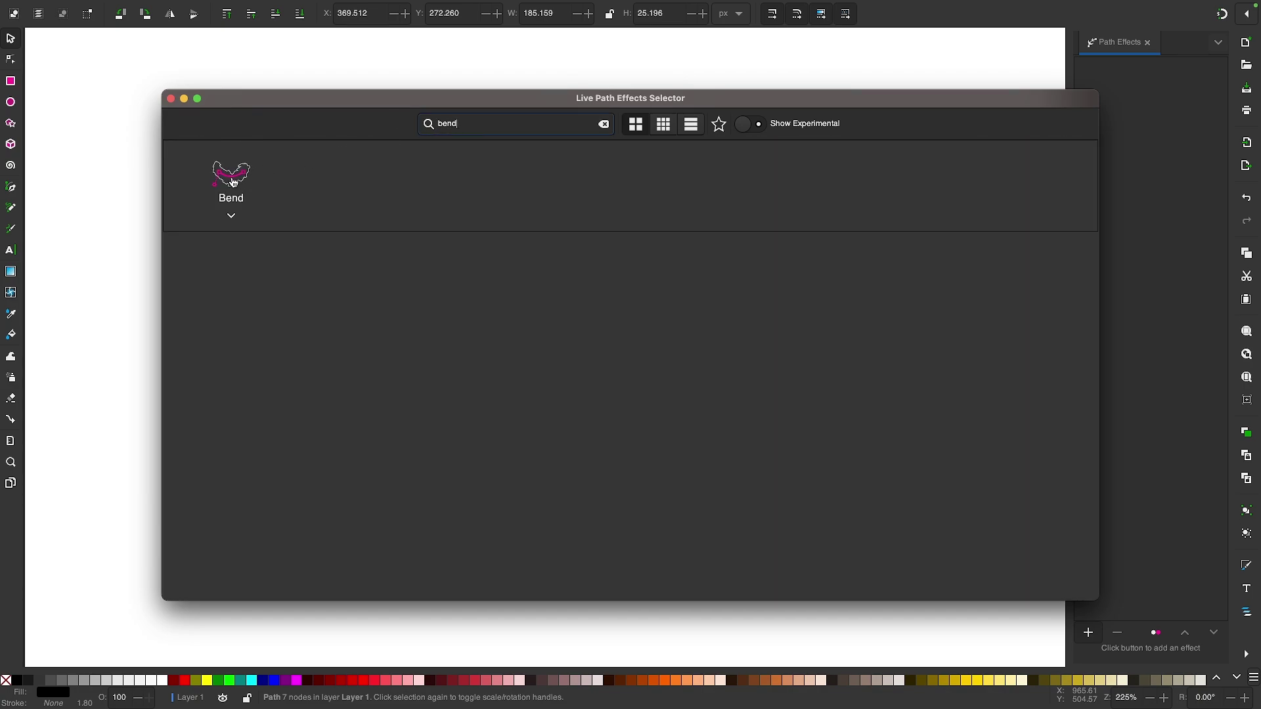
{"action": "left_click", "coordinate": [233, 182]}
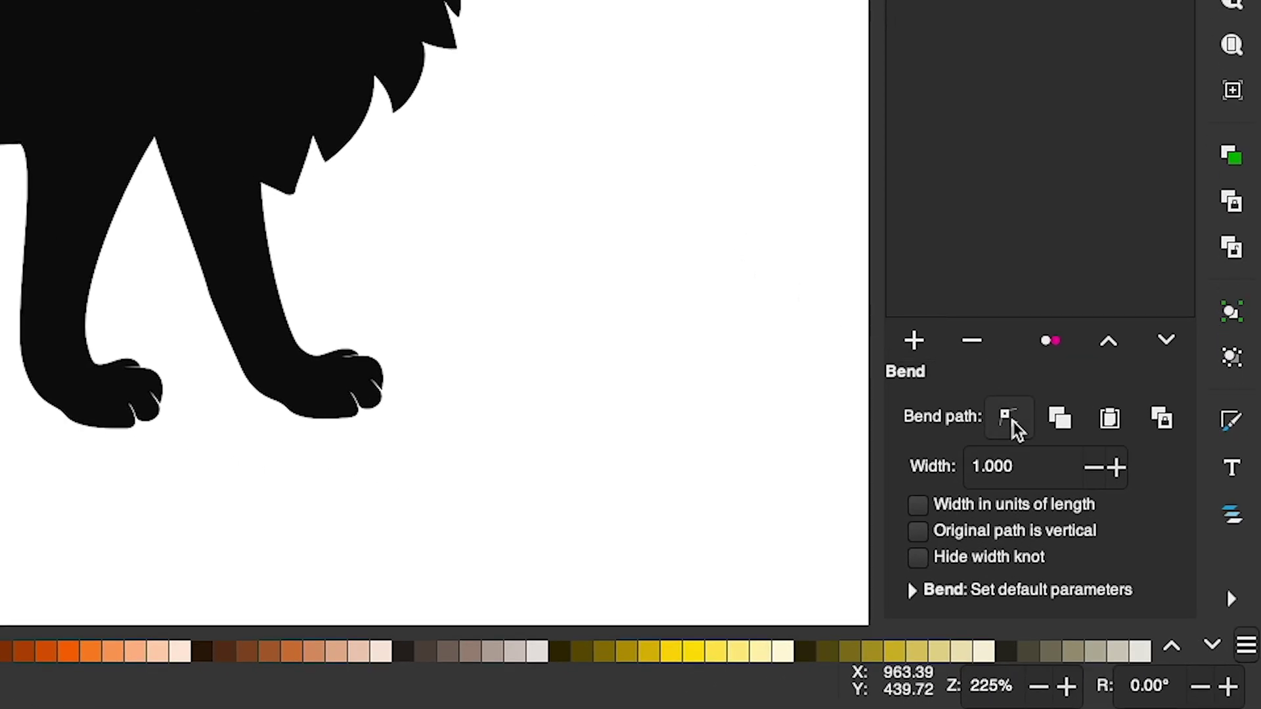
Bend the tail's path into a sweeping S-curve and widen it slightly to 1.276.
{"action": "left_click", "coordinate": [1012, 424]}
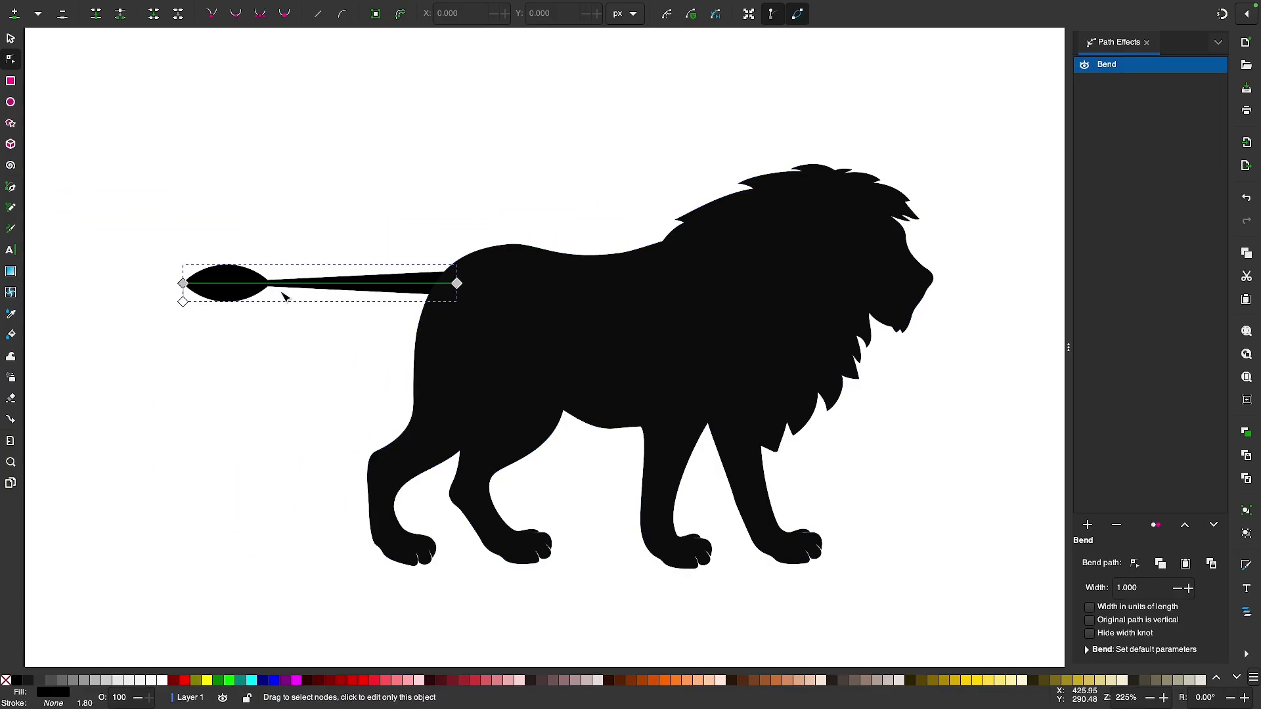
{"action": "left_click_drag", "start_coordinate": [230, 284], "coordinate": [259, 342]}
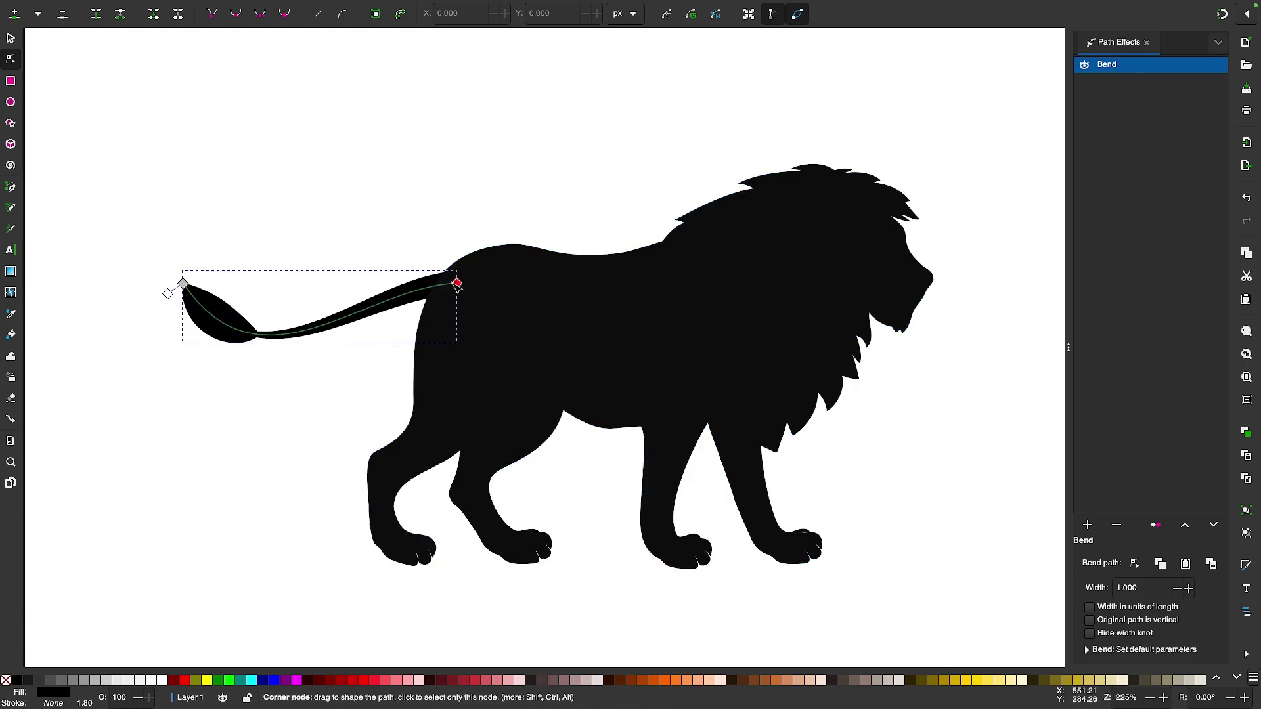
{"action": "left_click", "coordinate": [457, 285]}
{"action": "left_click_drag", "start_coordinate": [370, 290], "coordinate": [329, 223]}
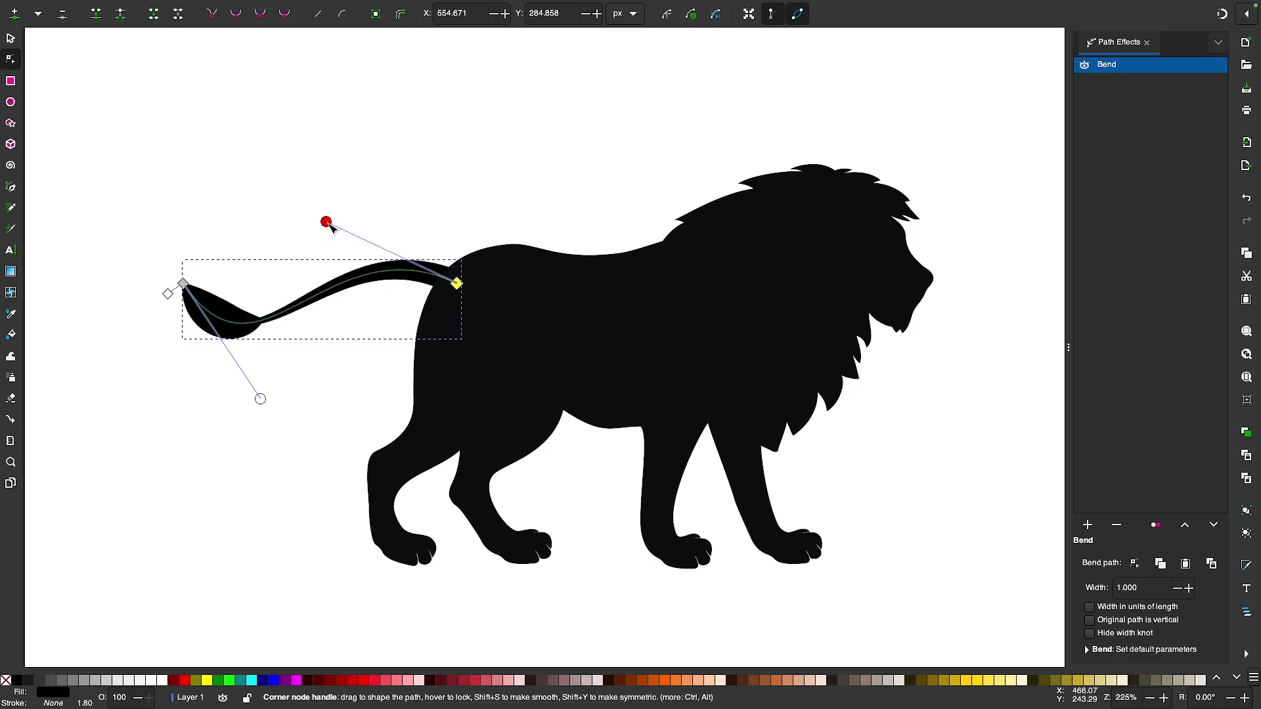
{"action": "left_click_drag", "start_coordinate": [262, 400], "coordinate": [295, 395]}
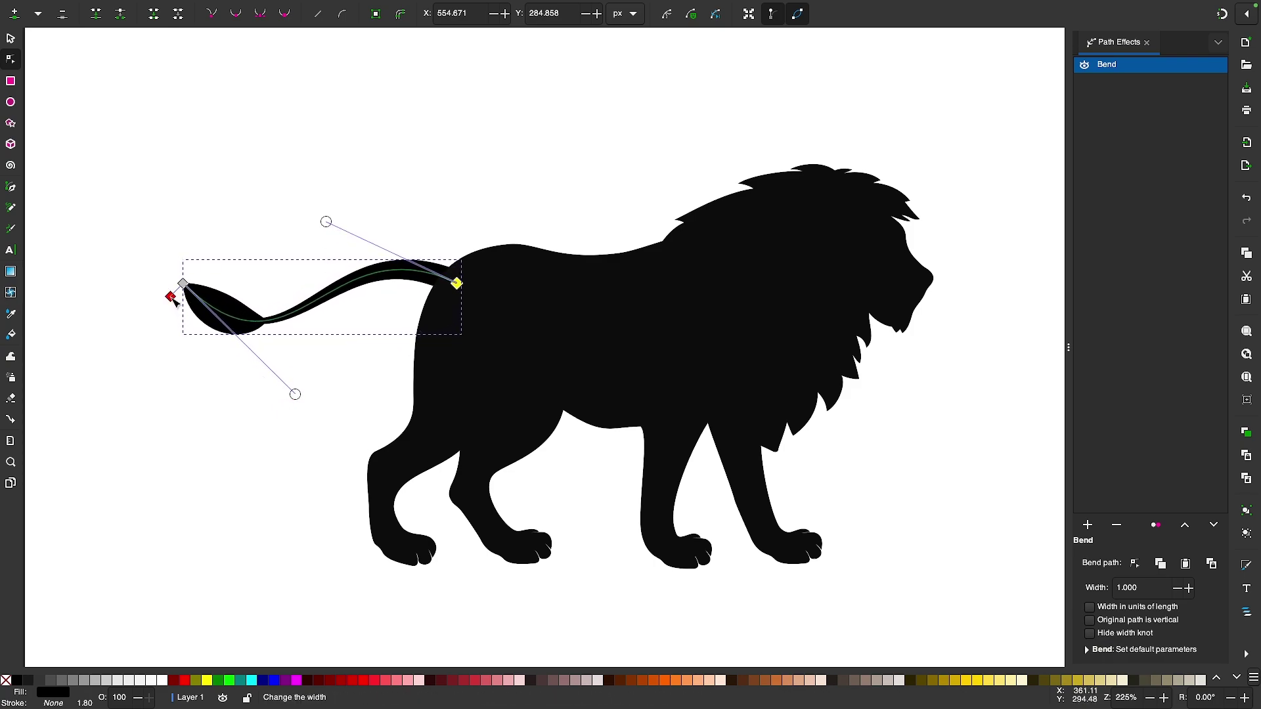
{"action": "mouse_move", "coordinate": [172, 301]}
{"action": "left_mouse_down"}
{"action": "mouse_move", "coordinate": [138, 336]}
{"action": "mouse_move", "coordinate": [174, 308]}
{"action": "left_mouse_up"}
{"action": "left_click", "coordinate": [11, 38]}
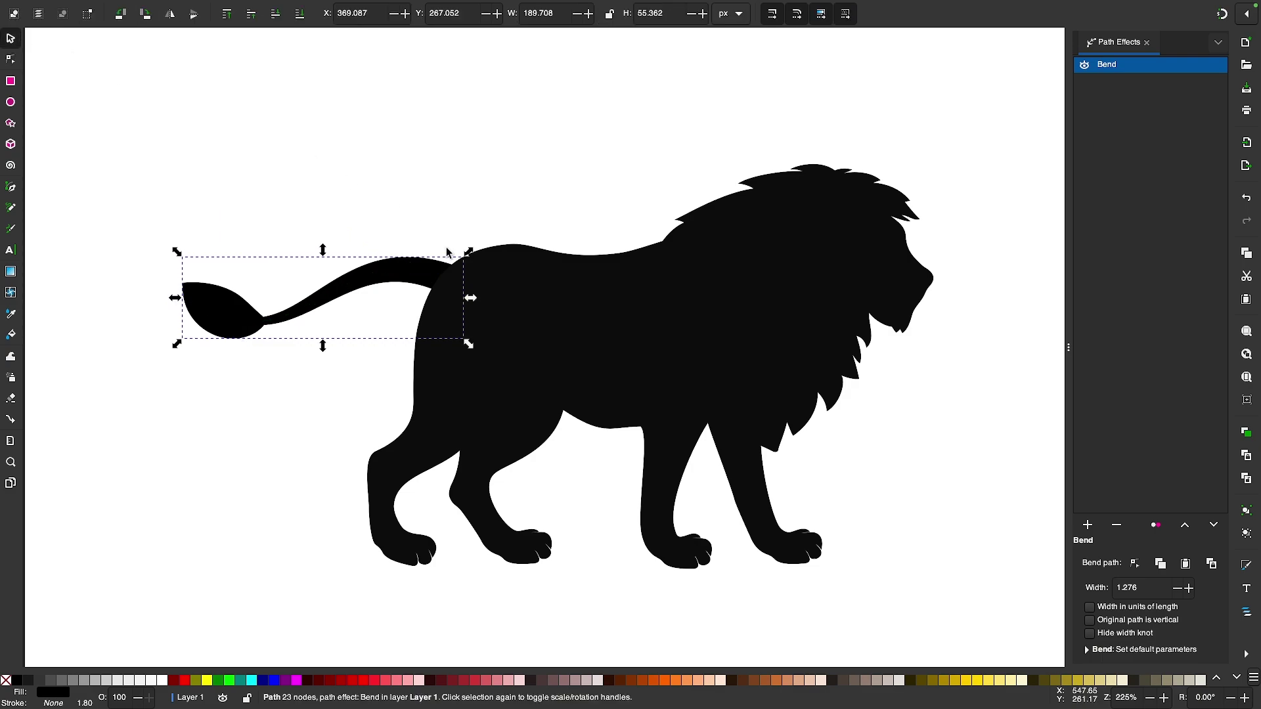
Combine the lion's body and tail into one path and shift it slightly left and down.
{"action": "scroll", "coordinate": [441, 246], "scroll_direction": "down", "scroll_amount": 3}
{"action": "left_click", "coordinate": [526, 162]}
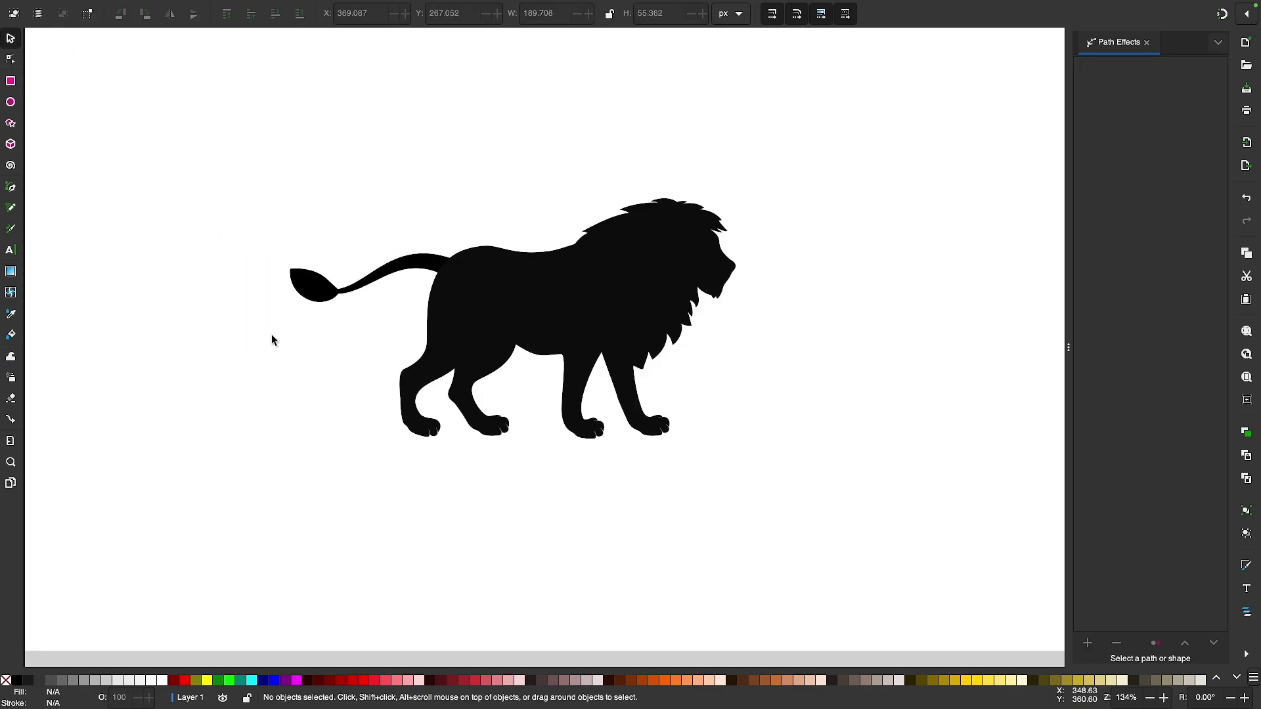
{"action": "left_click", "coordinate": [558, 345]}
{"action": "key", "text": "Escape"}
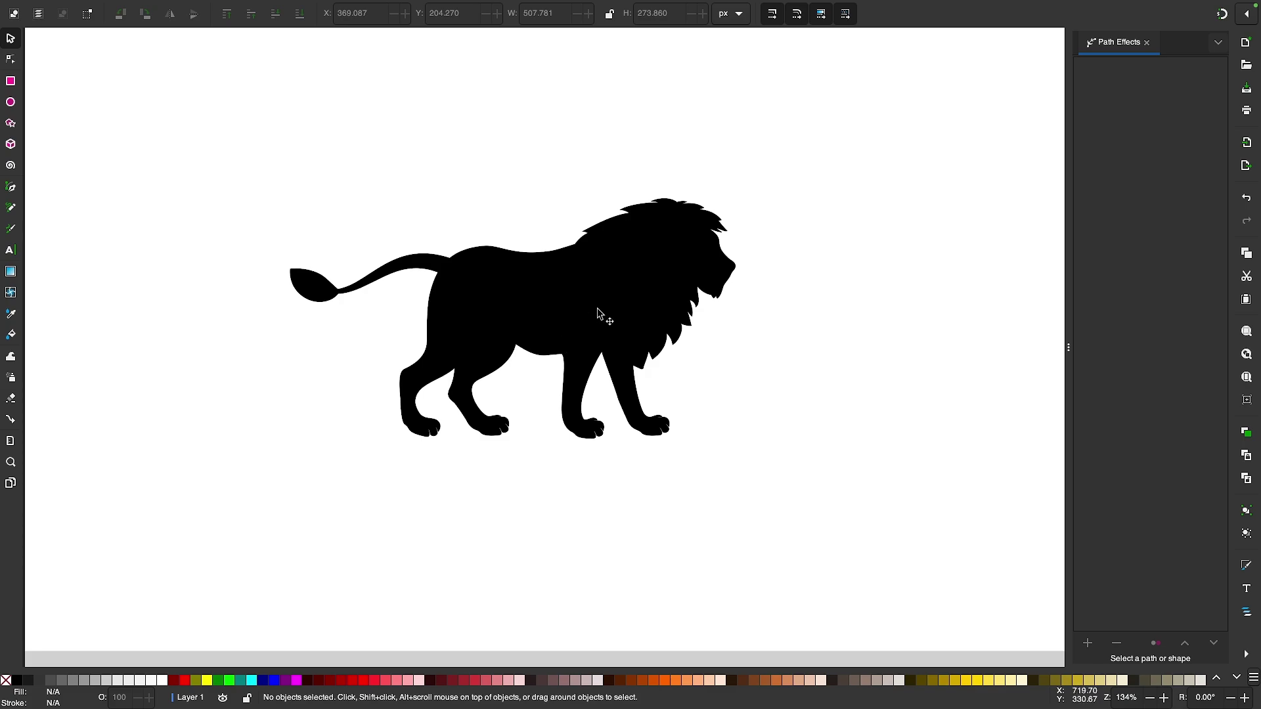
{"action": "left_click_drag", "start_coordinate": [600, 318], "coordinate": [581, 333]}
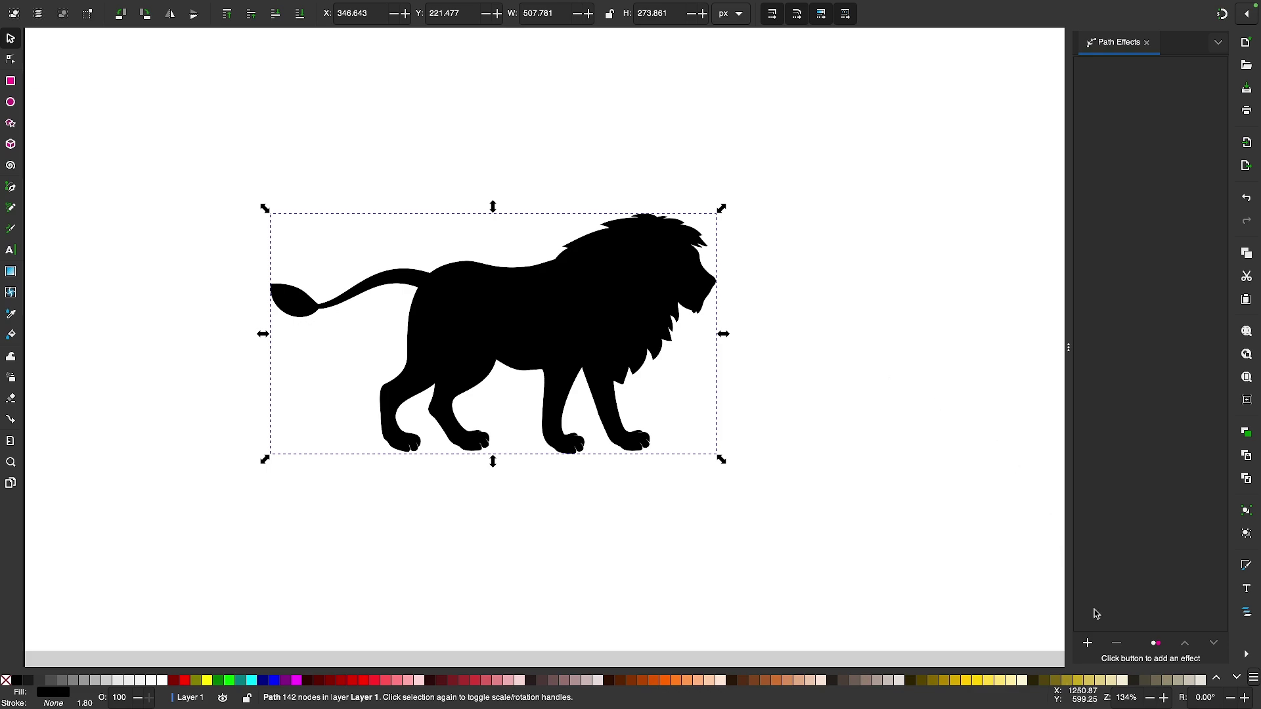
Apply the Lattice Deformation 2 path effect to the lion, found by searching 'latt'.
{"action": "left_click", "coordinate": [1088, 643]}
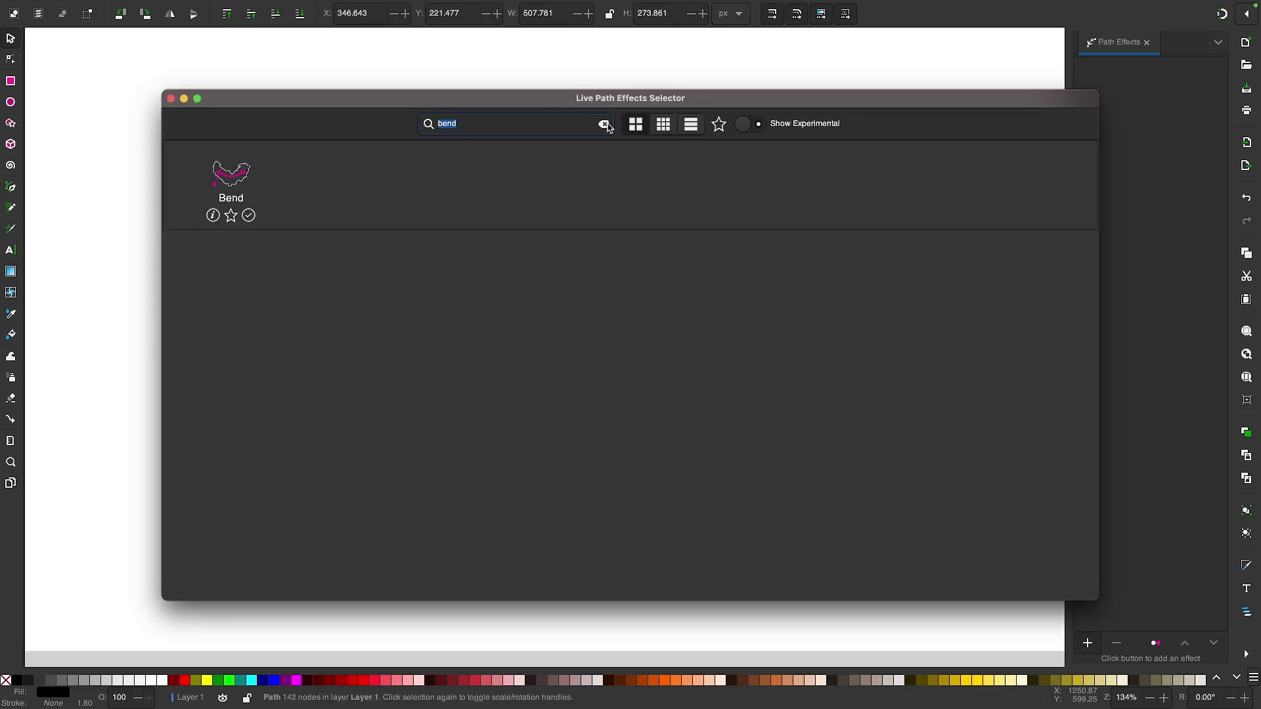
{"action": "left_click", "coordinate": [605, 125]}
{"action": "type", "text": "latt"}
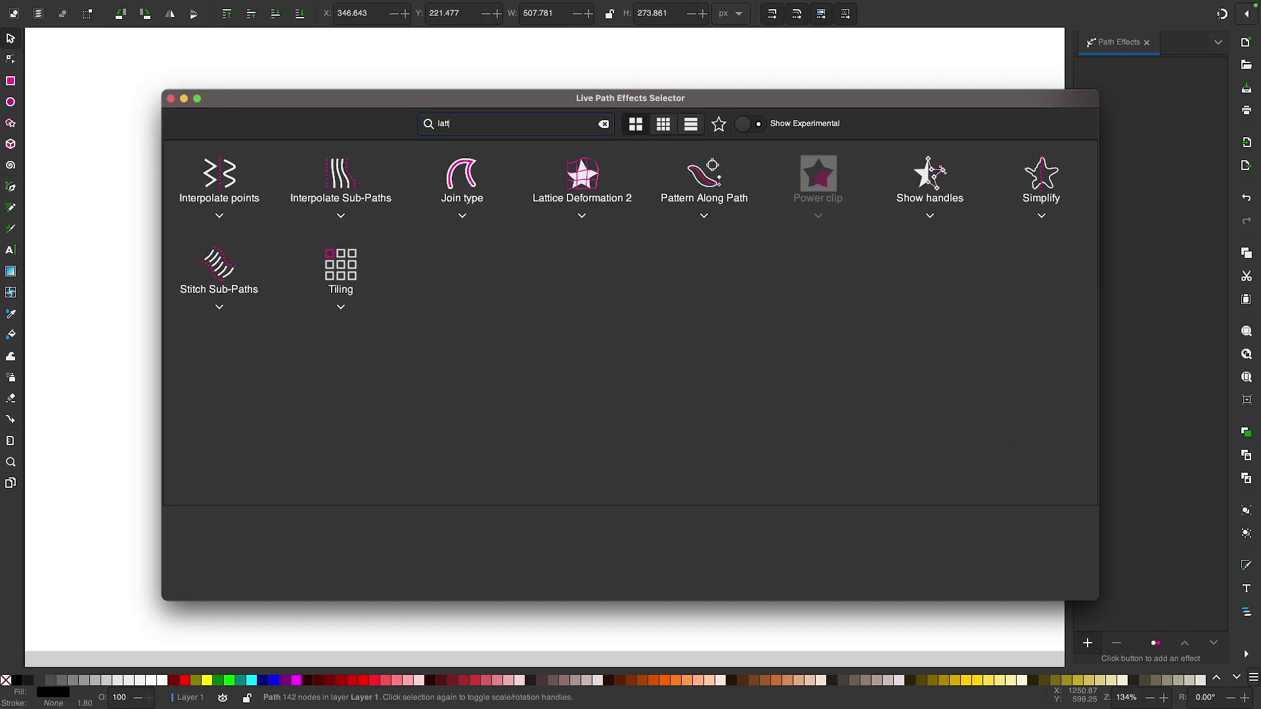
{"action": "left_click", "coordinate": [238, 174]}
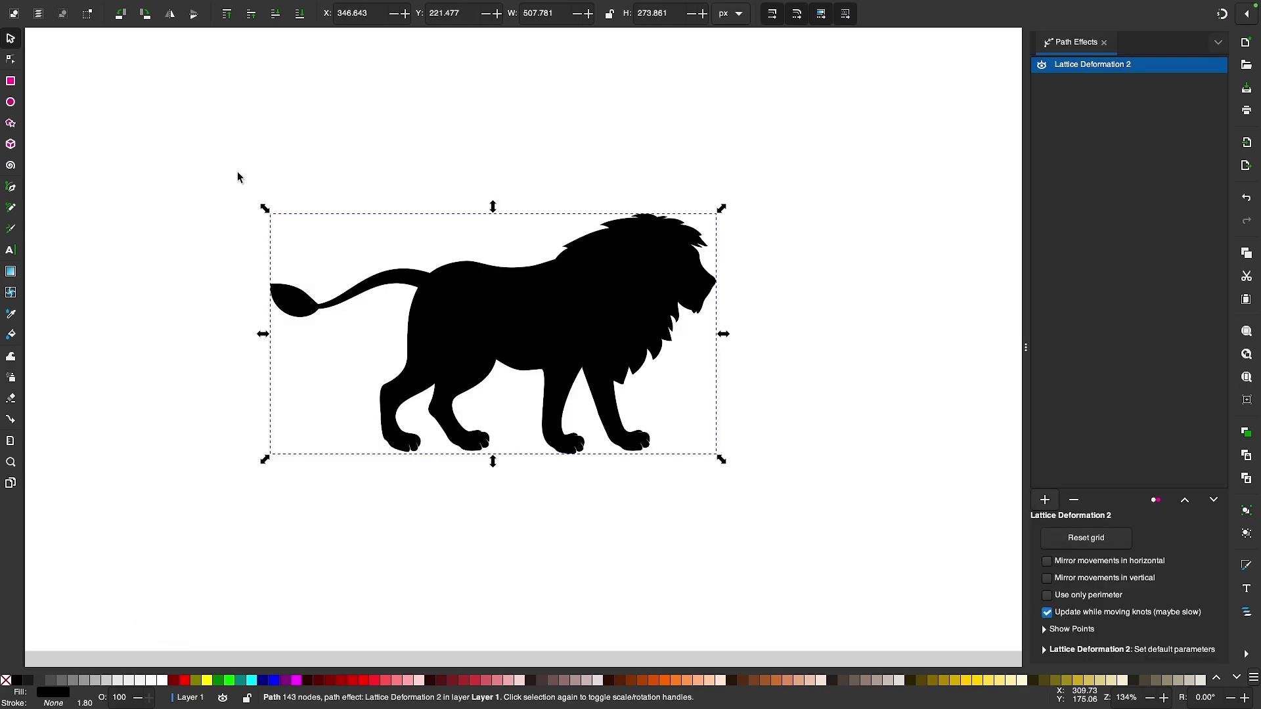
Show the lattice grid for editing and nudge a head-side knot slightly inward.
{"action": "left_click", "coordinate": [10, 59]}
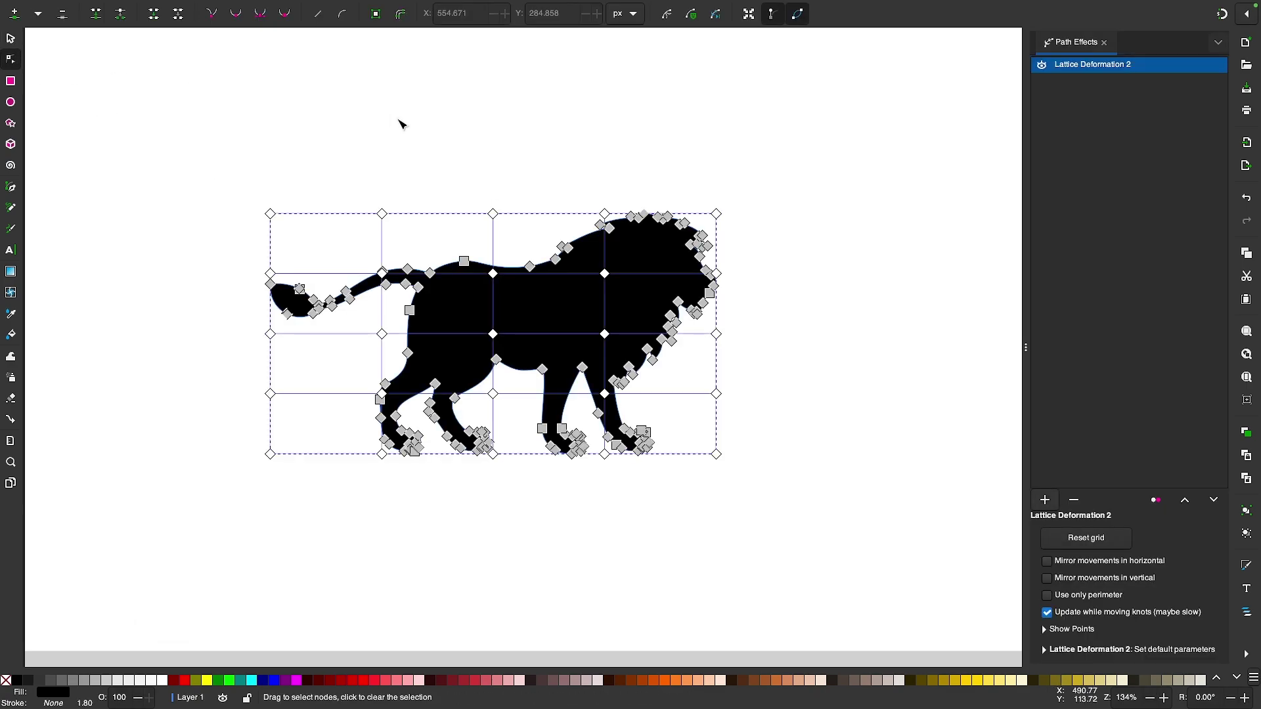
{"action": "scroll", "coordinate": [400, 122], "scroll_direction": "up", "scroll_amount": 1}
{"action": "scroll", "coordinate": [400, 123], "scroll_direction": "down", "scroll_amount": 1}
{"action": "scroll", "coordinate": [400, 121], "scroll_direction": "down", "scroll_amount": 3}
{"action": "scroll", "coordinate": [400, 120], "scroll_direction": "right", "scroll_amount": 2}
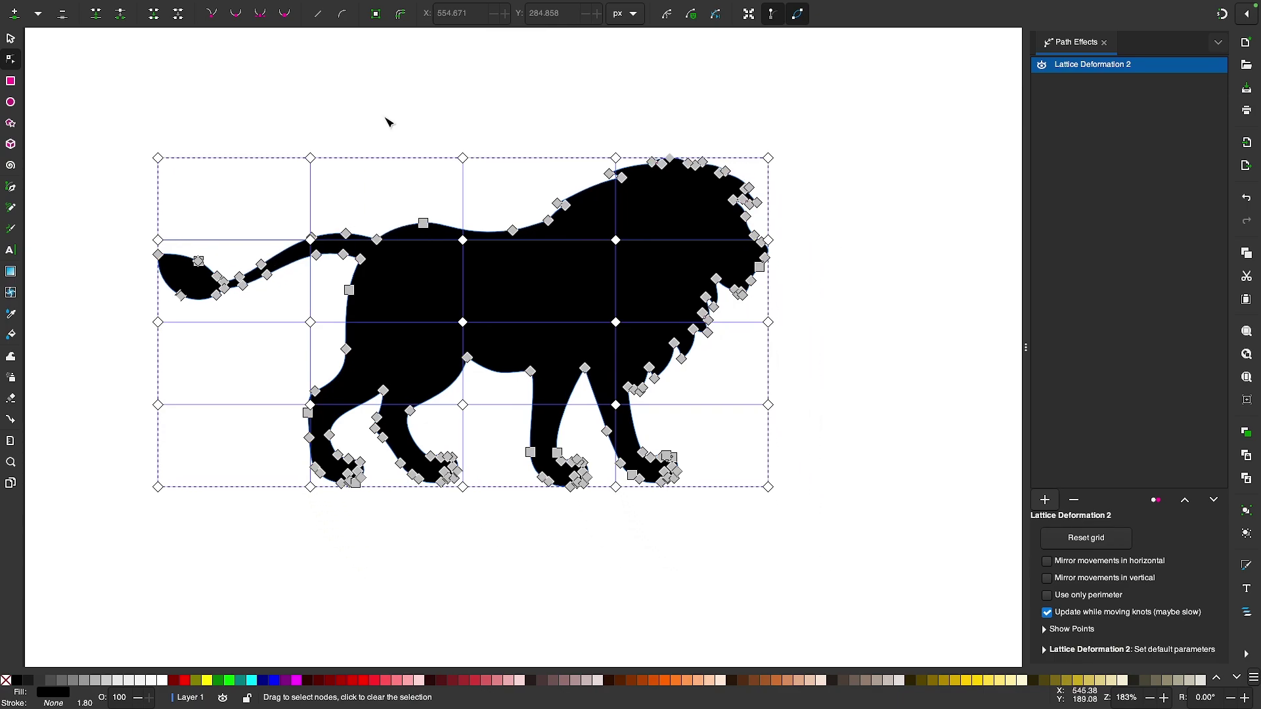
{"action": "mouse_move", "coordinate": [774, 328]}
{"action": "left_mouse_down"}
{"action": "mouse_move", "coordinate": [740, 327]}
{"action": "mouse_move", "coordinate": [765, 329]}
{"action": "left_mouse_up"}
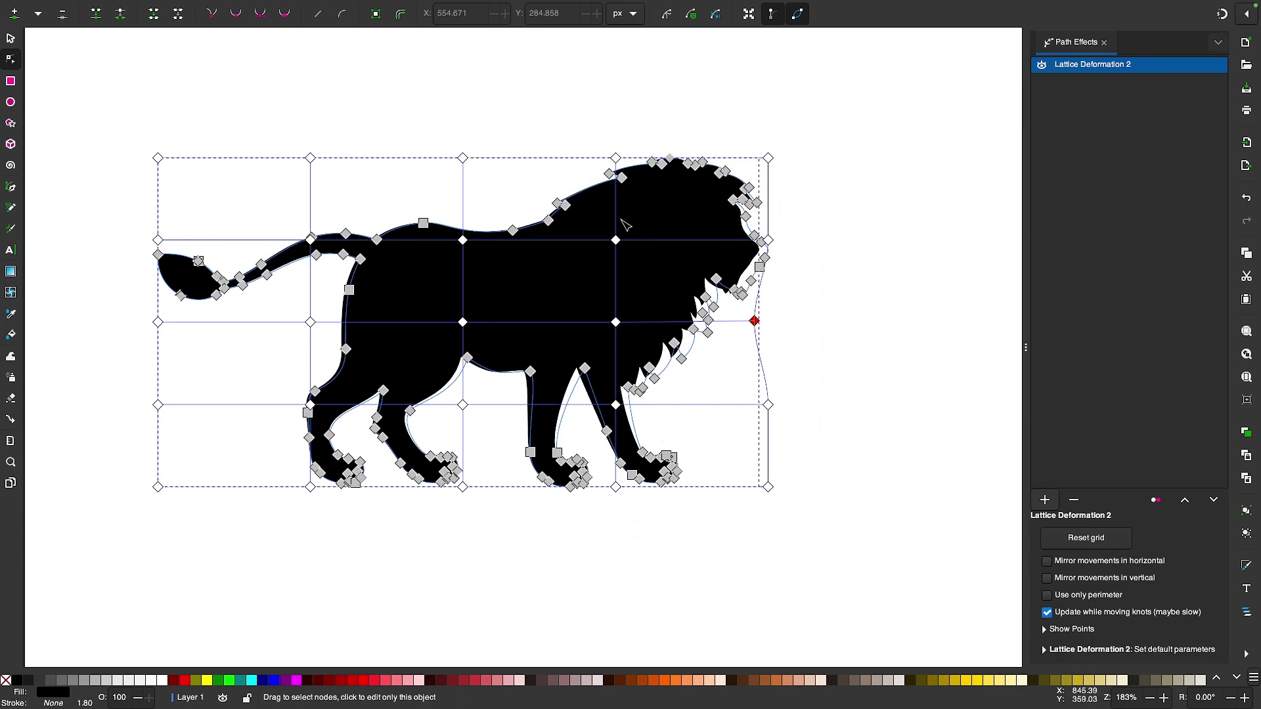
Drag lattice knots to raise the lion's back, reshape the tail and stretch the head outward.
{"action": "left_click_drag", "start_coordinate": [464, 159], "coordinate": [463, 104]}
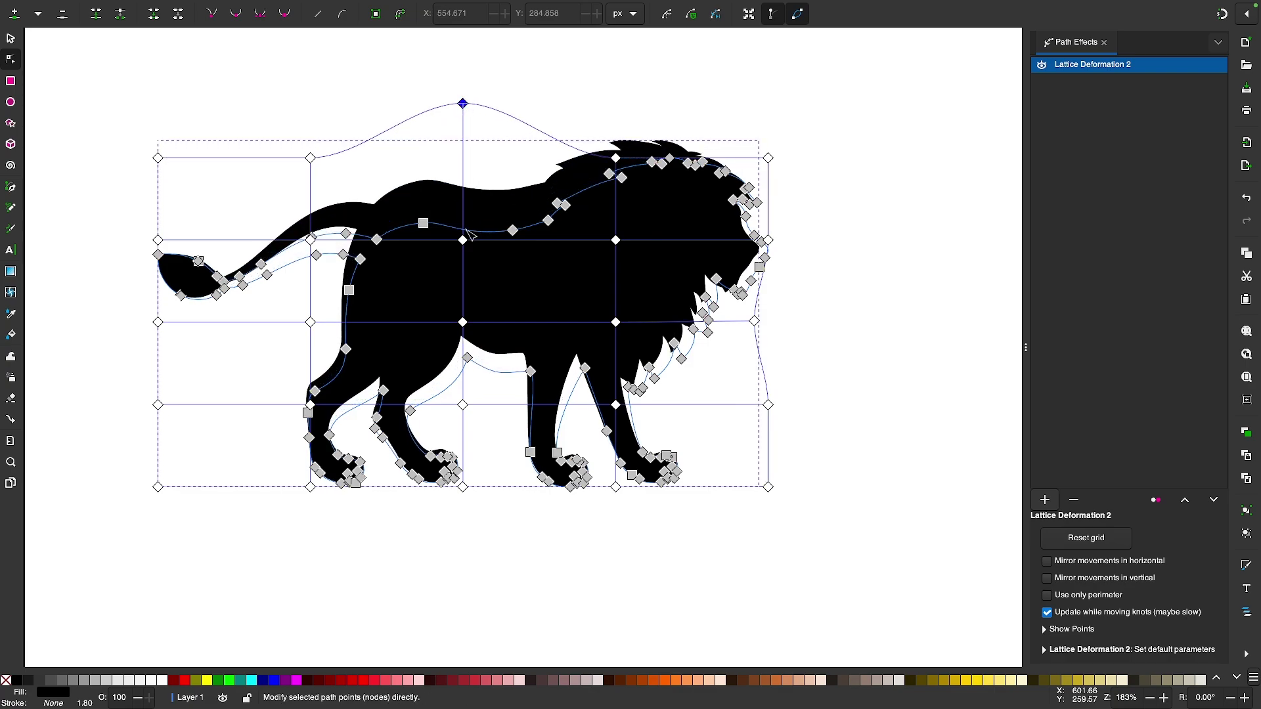
{"action": "left_click_drag", "start_coordinate": [463, 244], "coordinate": [460, 174]}
{"action": "left_click_drag", "start_coordinate": [463, 299], "coordinate": [451, 315]}
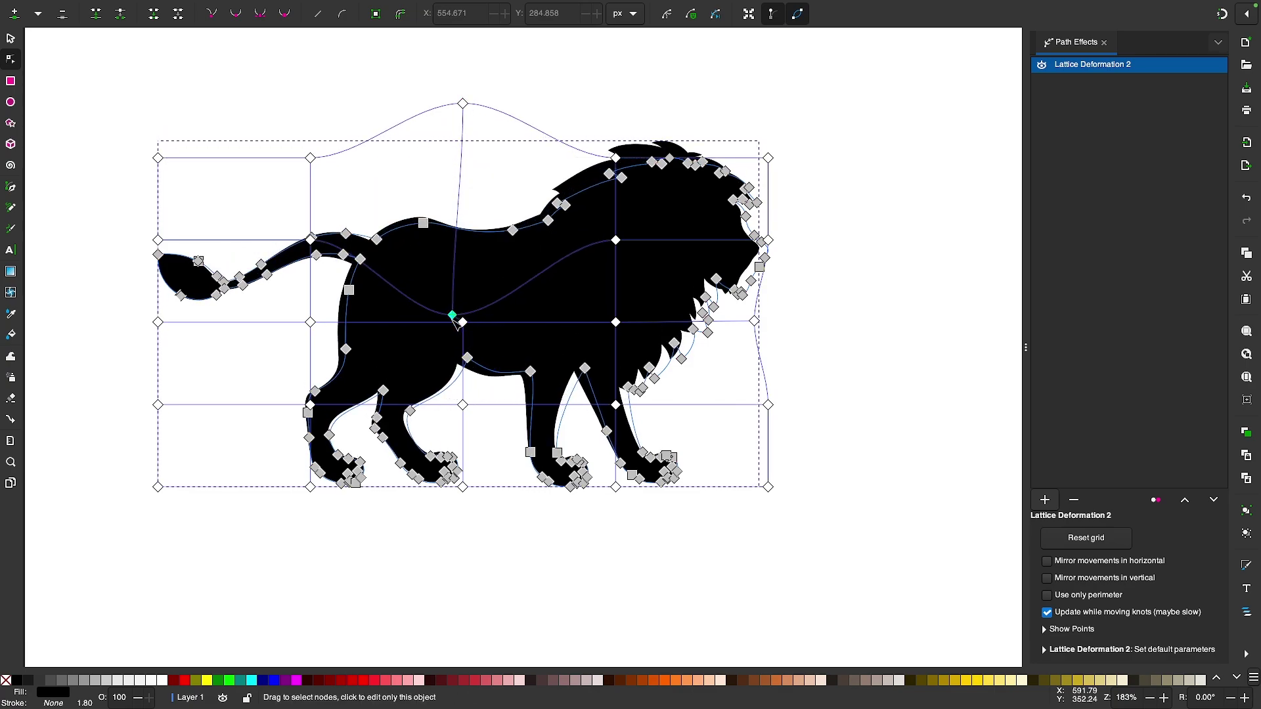
{"action": "left_click_drag", "start_coordinate": [157, 322], "coordinate": [198, 320]}
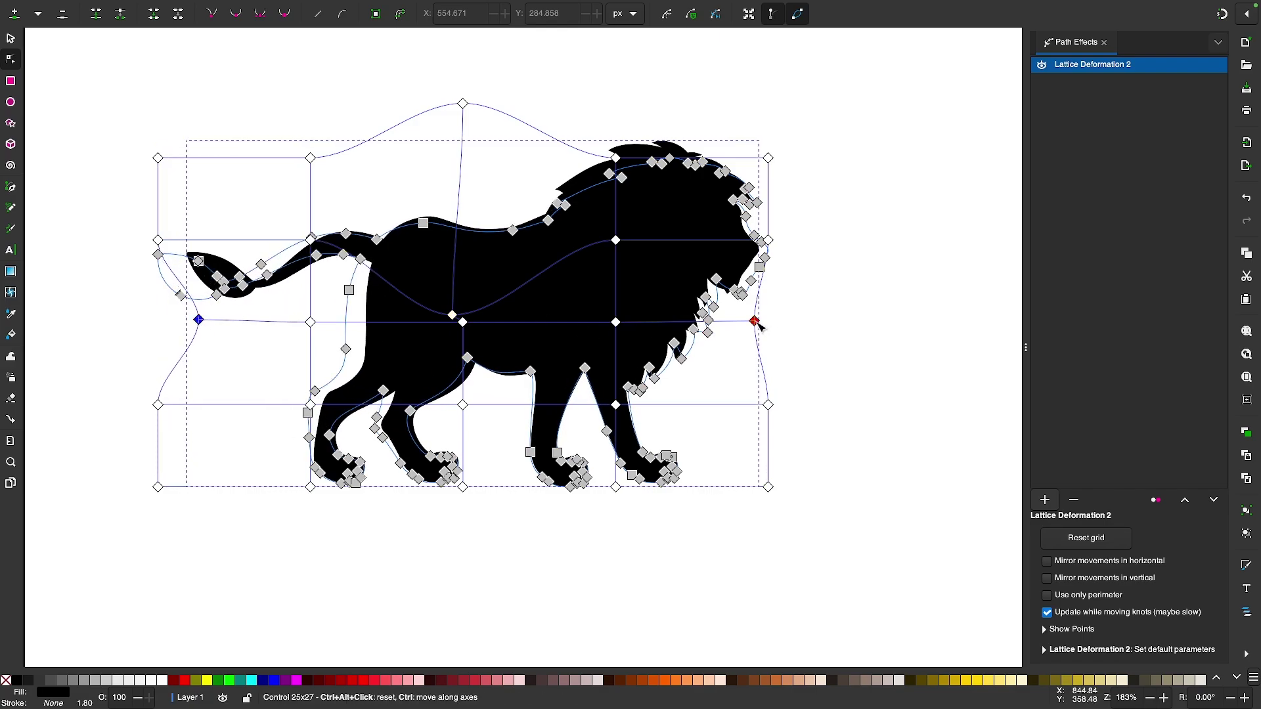
{"action": "left_click_drag", "start_coordinate": [848, 330], "coordinate": [800, 320]}
{"action": "left_click", "coordinate": [10, 38]}
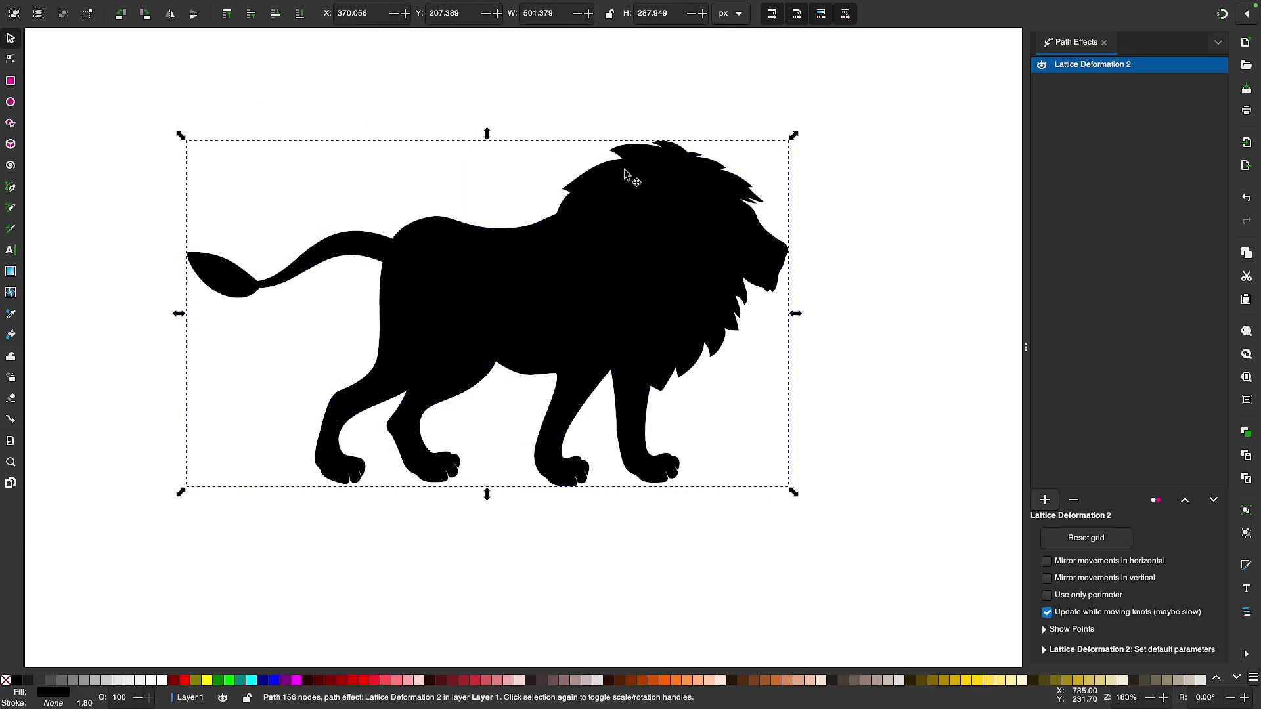
{"action": "left_click", "coordinate": [1043, 65]}
{"action": "left_click", "coordinate": [1043, 66]}
{"action": "left_click", "coordinate": [1043, 66]}
{"action": "left_click", "coordinate": [1043, 65]}
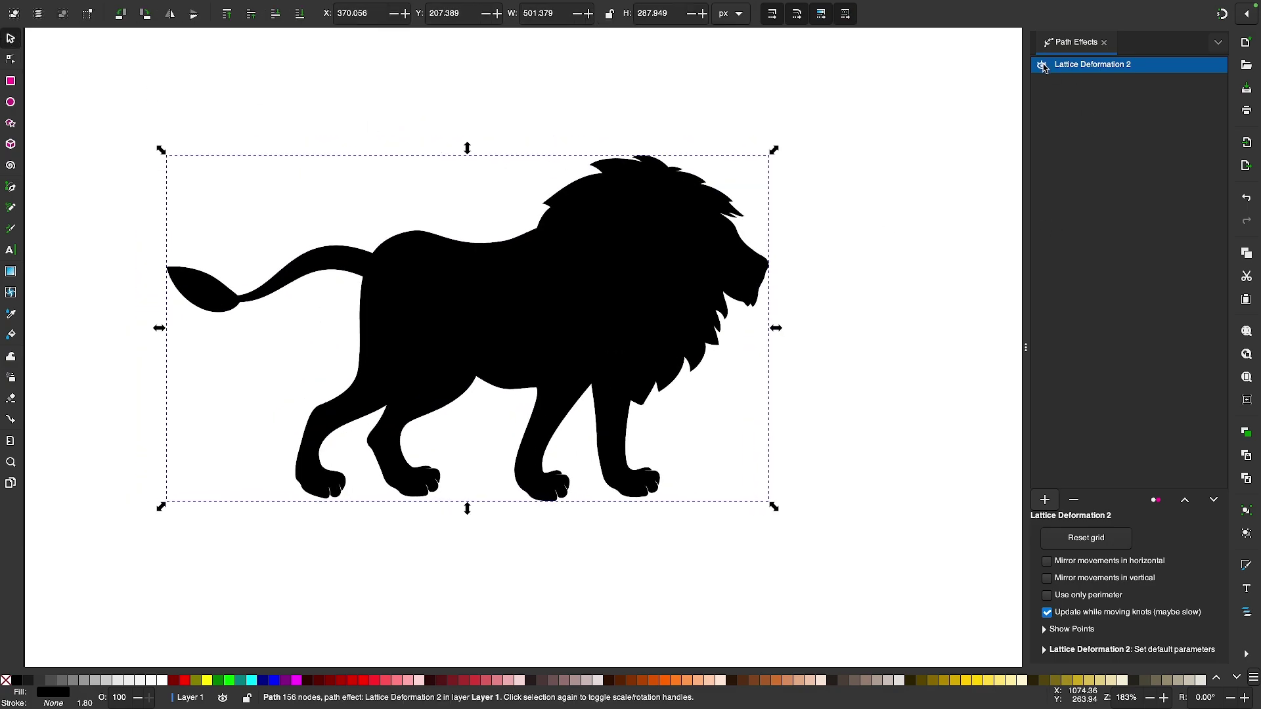
{"action": "left_click", "coordinate": [1043, 66]}
{"action": "left_click", "coordinate": [1044, 66]}
{"action": "left_click", "coordinate": [1043, 66]}
{"action": "left_click", "coordinate": [1043, 66]}
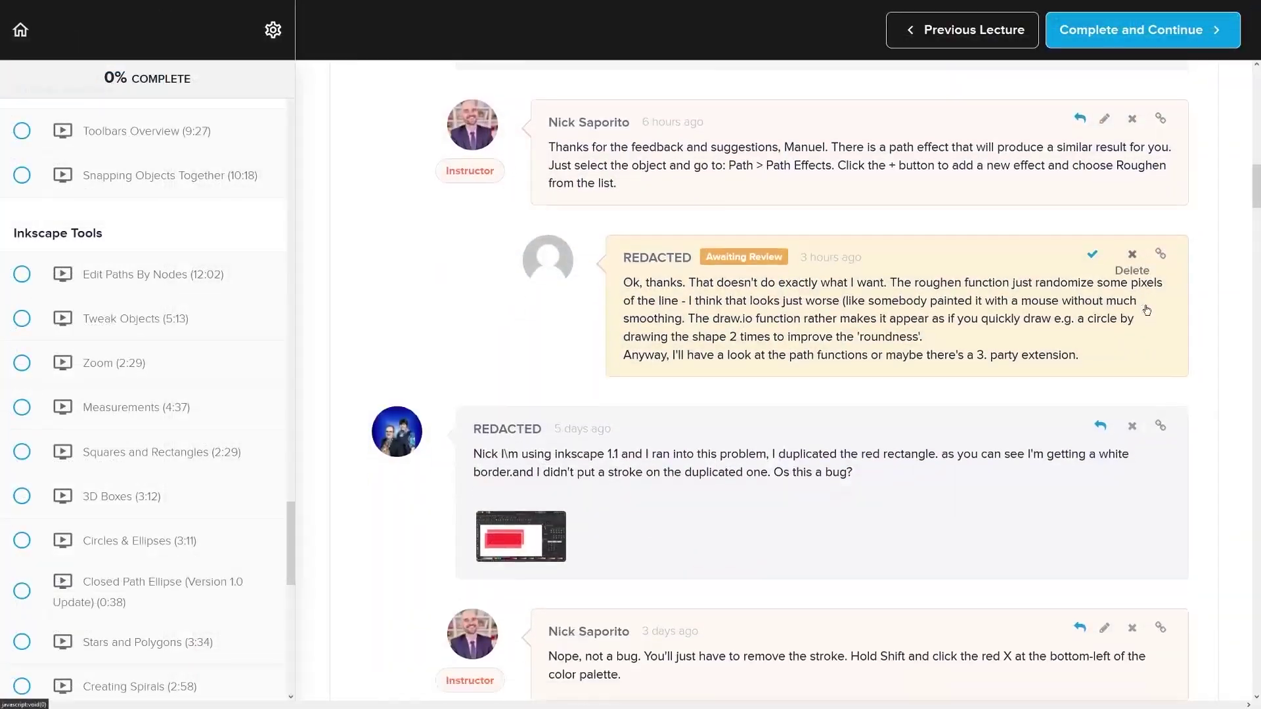
{"action": "scroll", "coordinate": [1173, 297], "scroll_direction": "down", "scroll_amount": 4}
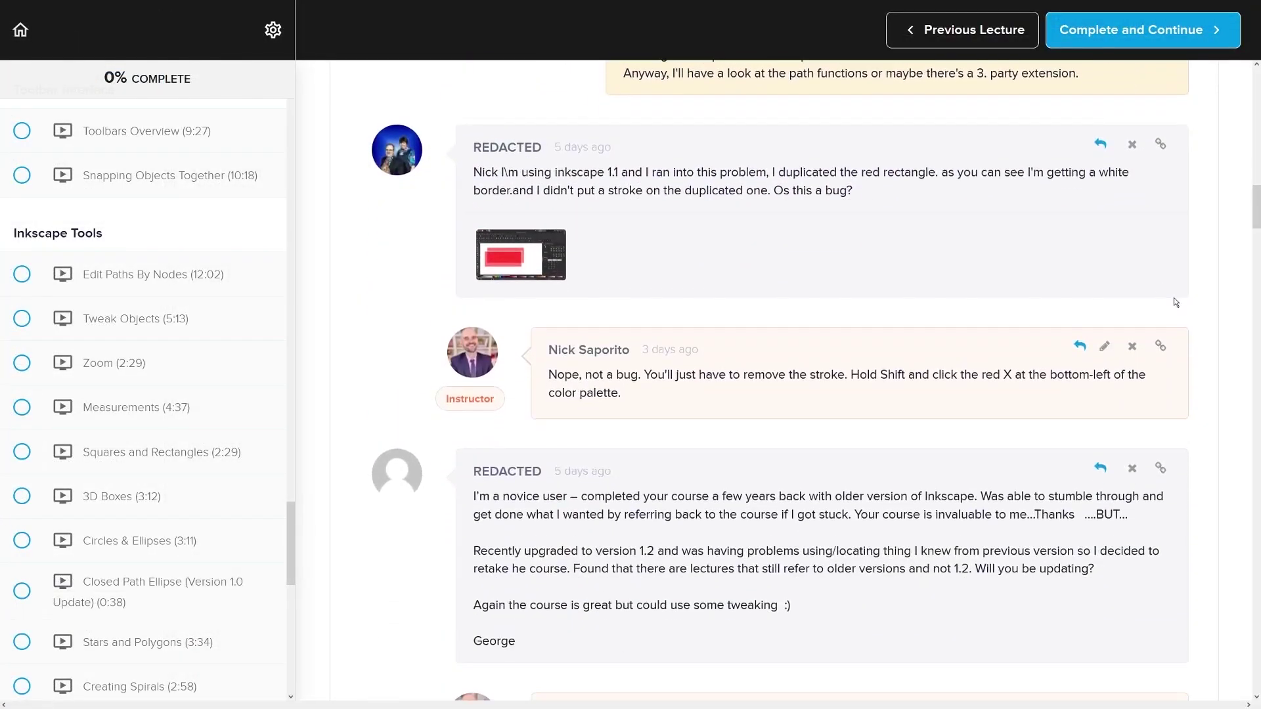
{"action": "scroll", "coordinate": [1176, 302], "scroll_direction": "down", "scroll_amount": 6}
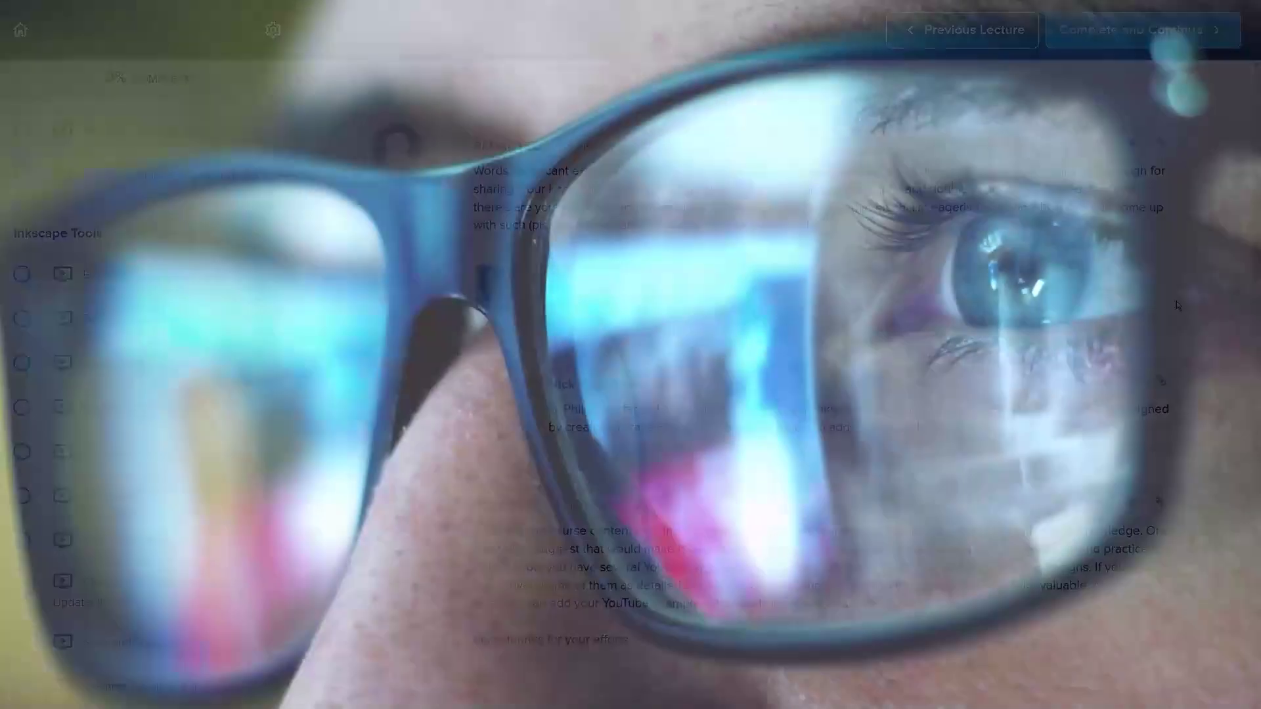